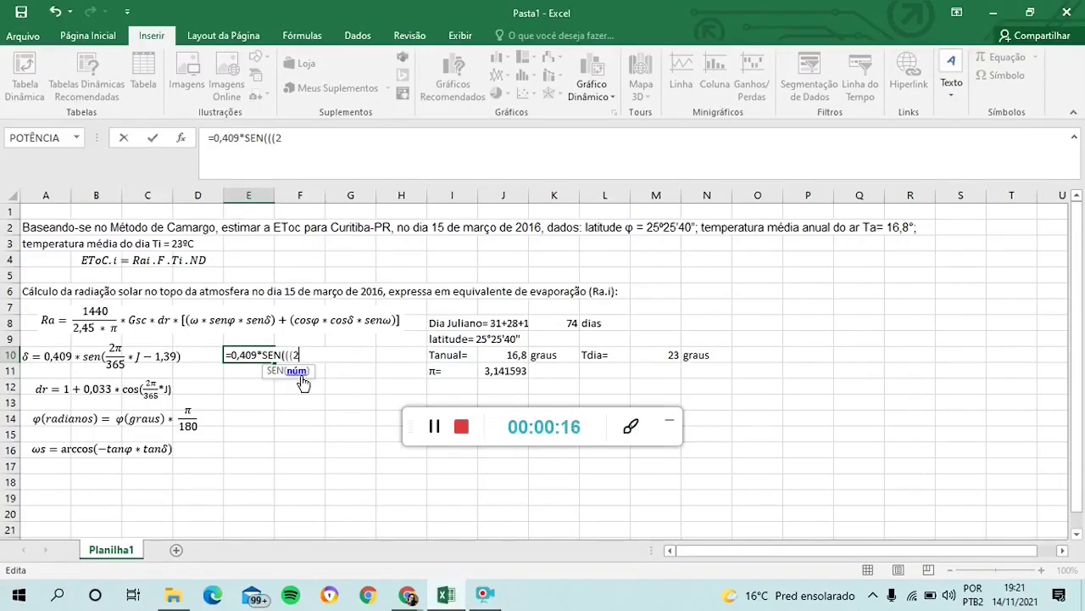
# - Complete the δ formula in E10 as =0,409*SEN((((2*J11)/365)*K8)-1,39) and enter the unit "rad" in F10
pyautogui.click(513, 371)
pyautogui.write('(2*J11)')
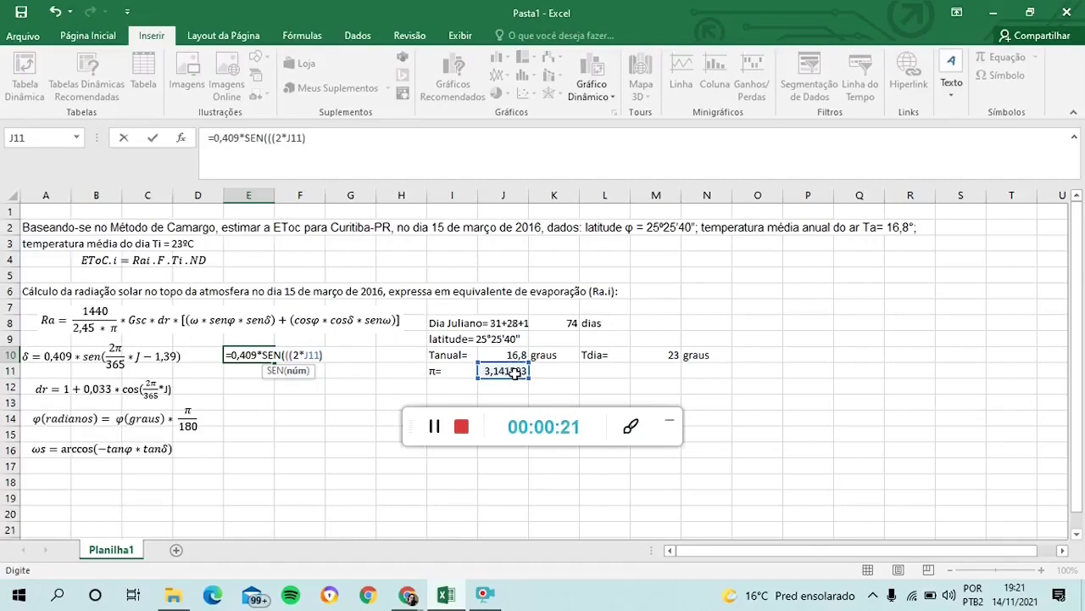
pyautogui.write('/365)')
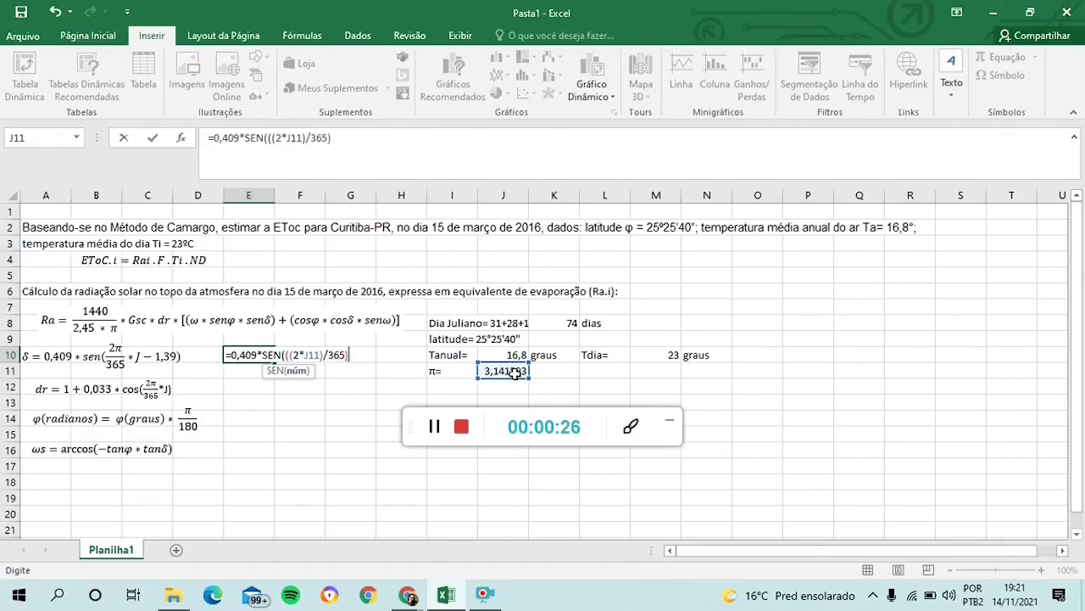
pyautogui.write('*74')
pyautogui.press('BackSpace')
pyautogui.click(569, 323)
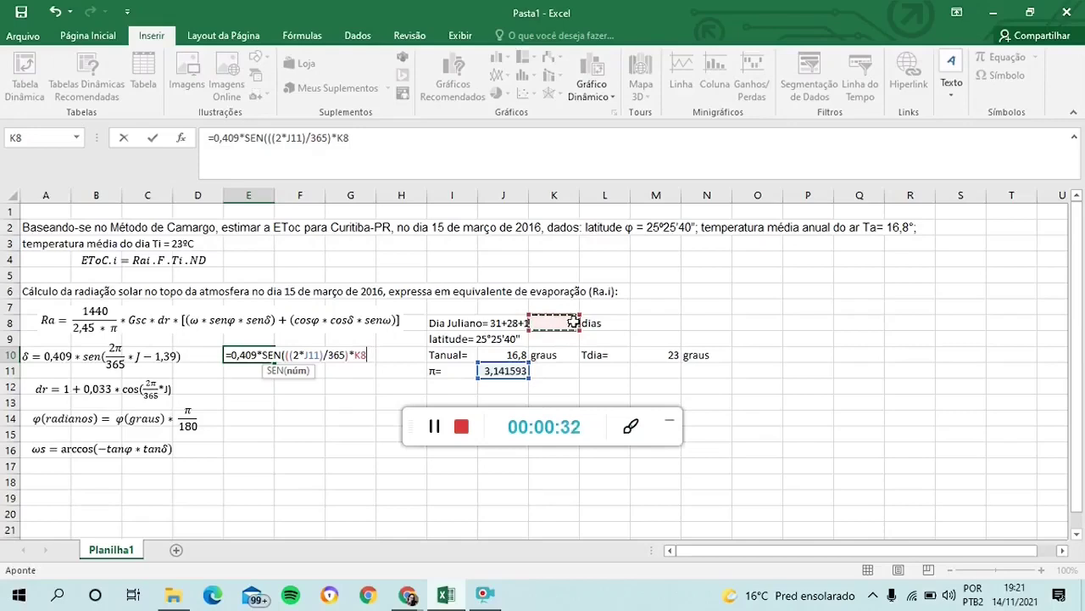
pyautogui.write(')')
pyautogui.write('-')
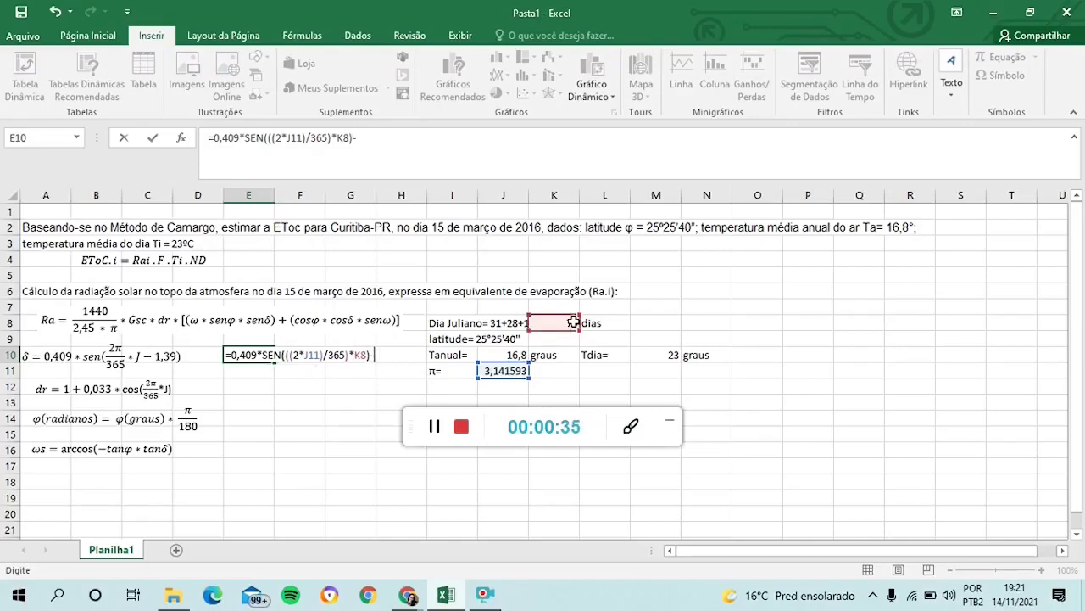
pyautogui.write('1,39)')
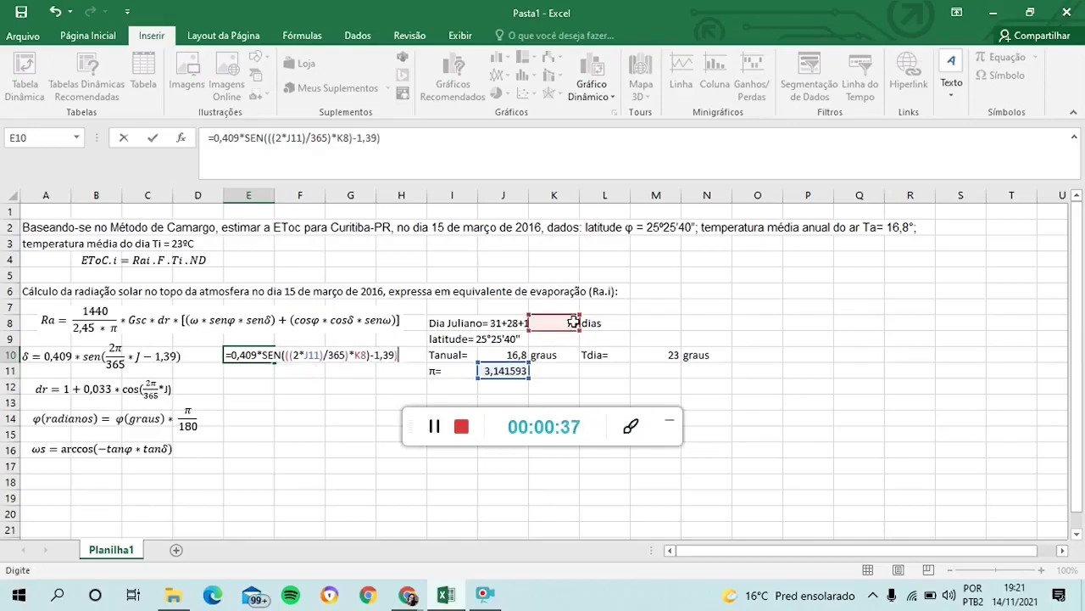
pyautogui.click(284, 354)
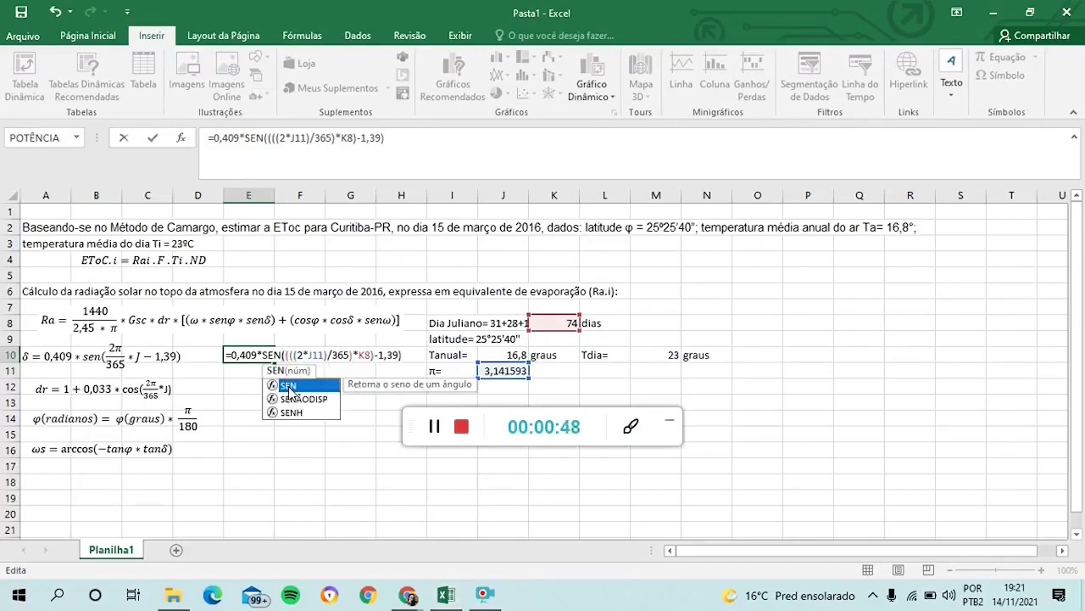
pyautogui.click(300, 355)
pyautogui.write('rad')
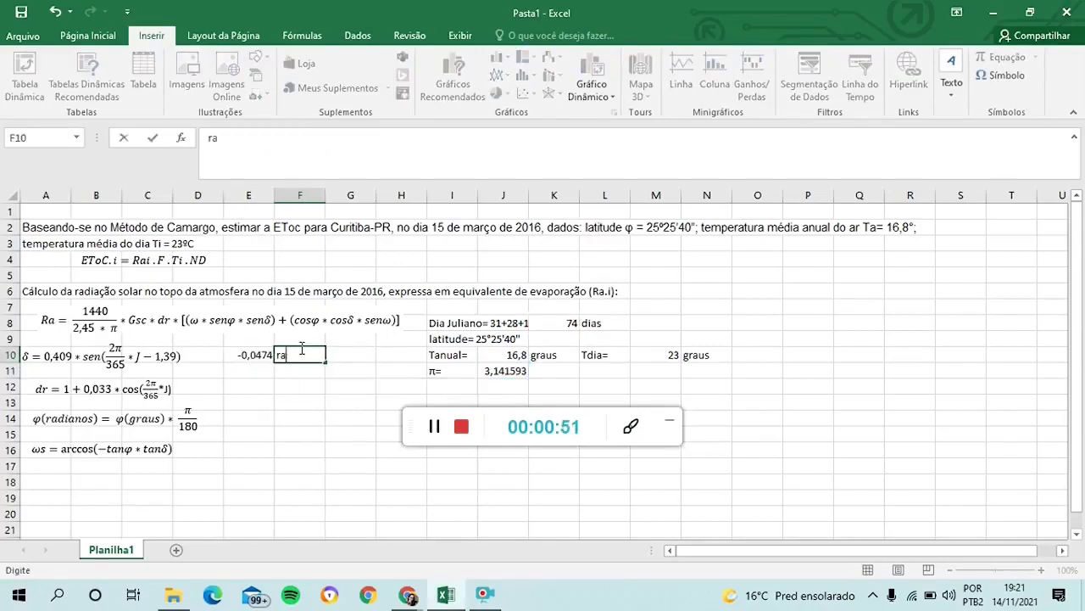
# - Enter the dr formula =1+0,033*COS(((2*J11)/365)*K8) in E12 and the unit "rad" in F12
pyautogui.click(251, 386)
pyautogui.write('=')
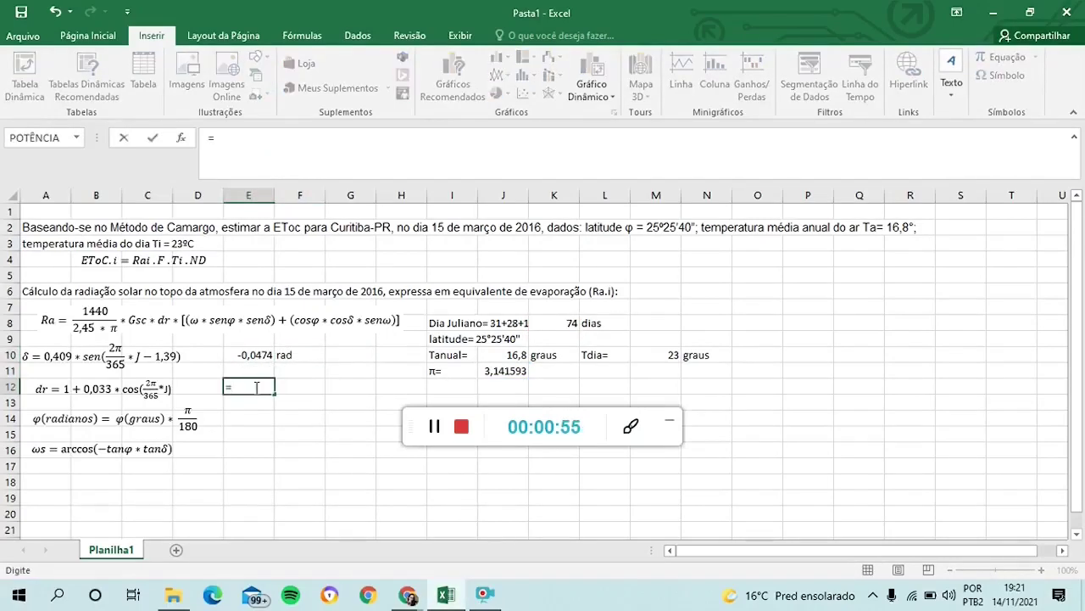
pyautogui.write('1+0,033*')
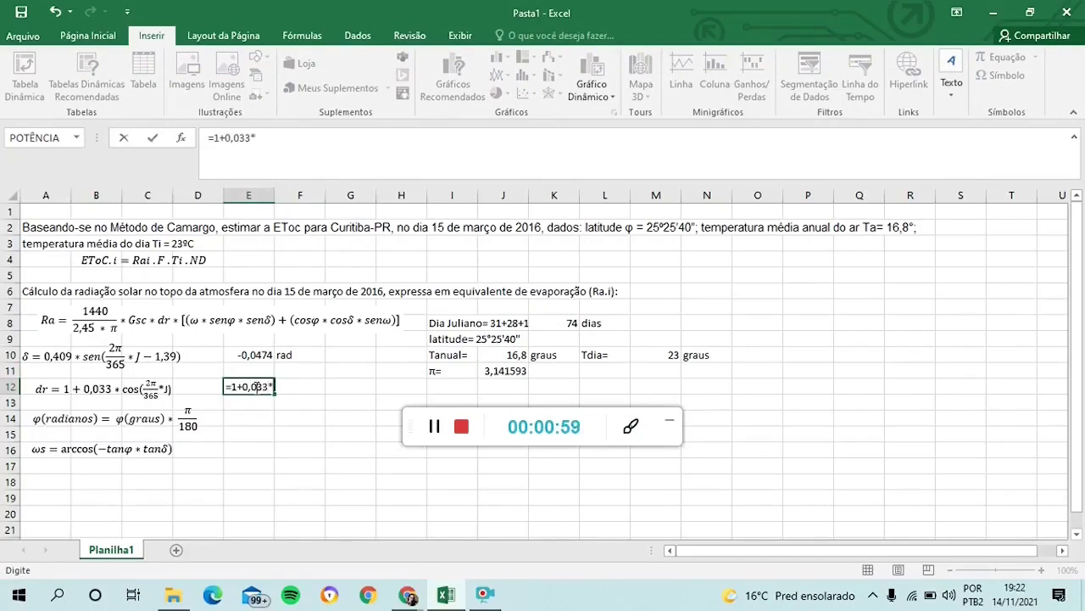
pyautogui.write('cos')
pyautogui.doubleClick(291, 406)
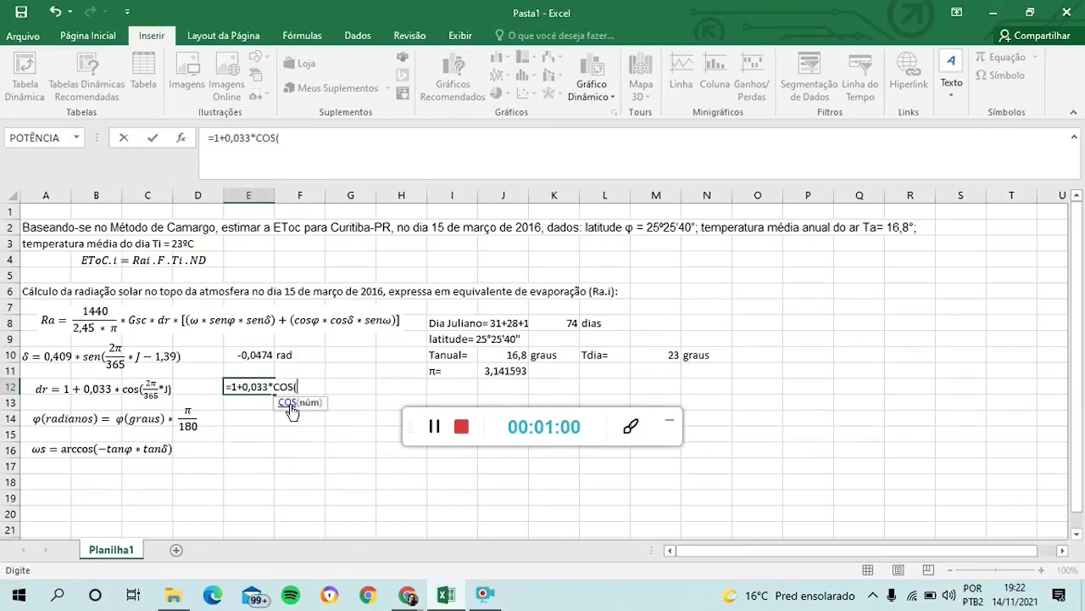
pyautogui.write('(2*')
pyautogui.click(489, 369)
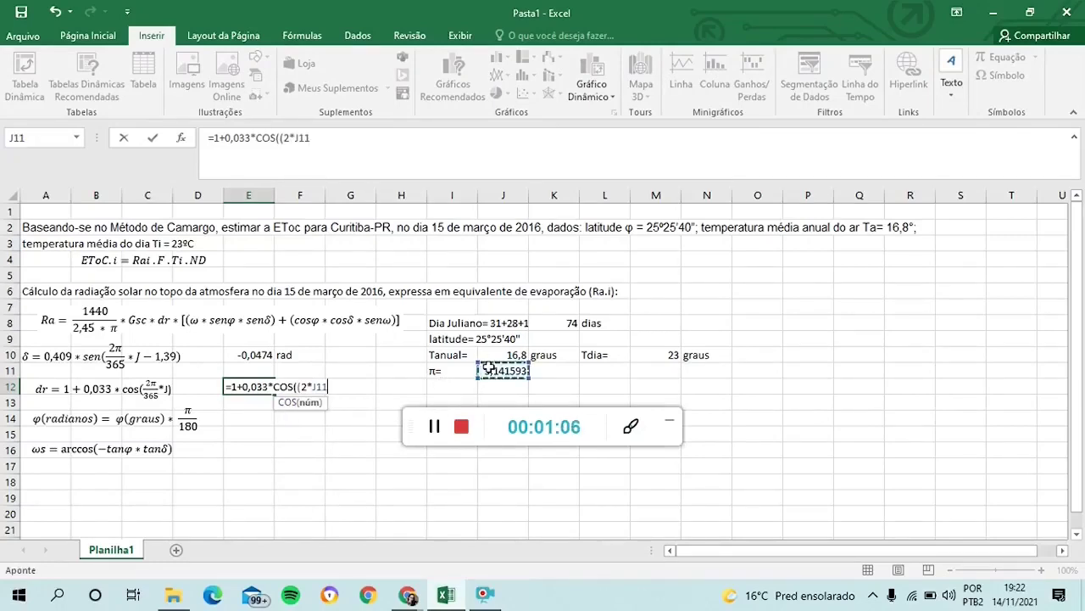
pyautogui.write(')/365')
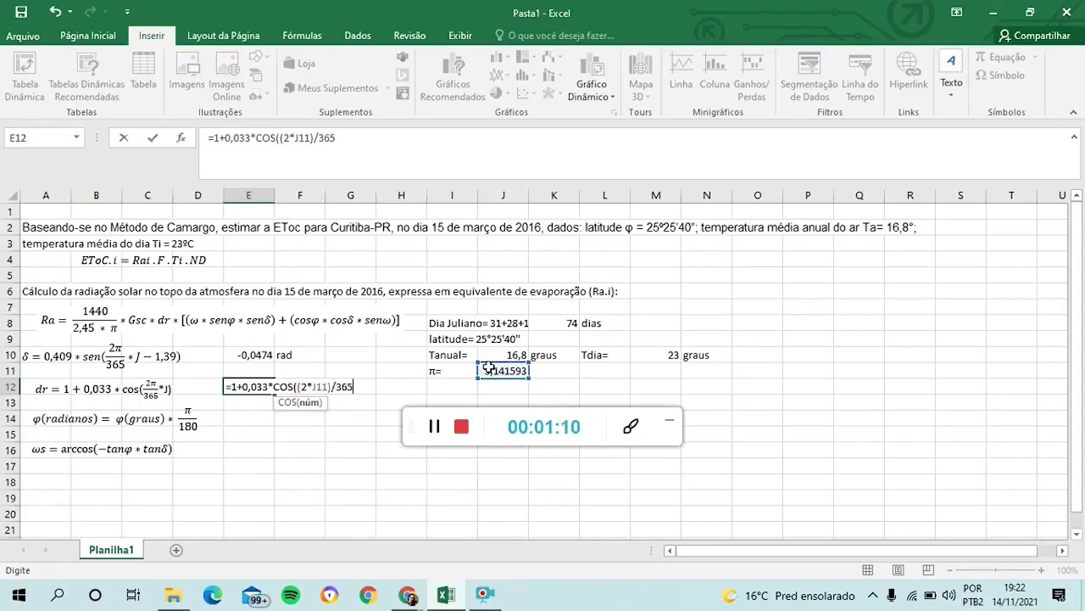
pyautogui.write(')*')
pyautogui.click(560, 323)
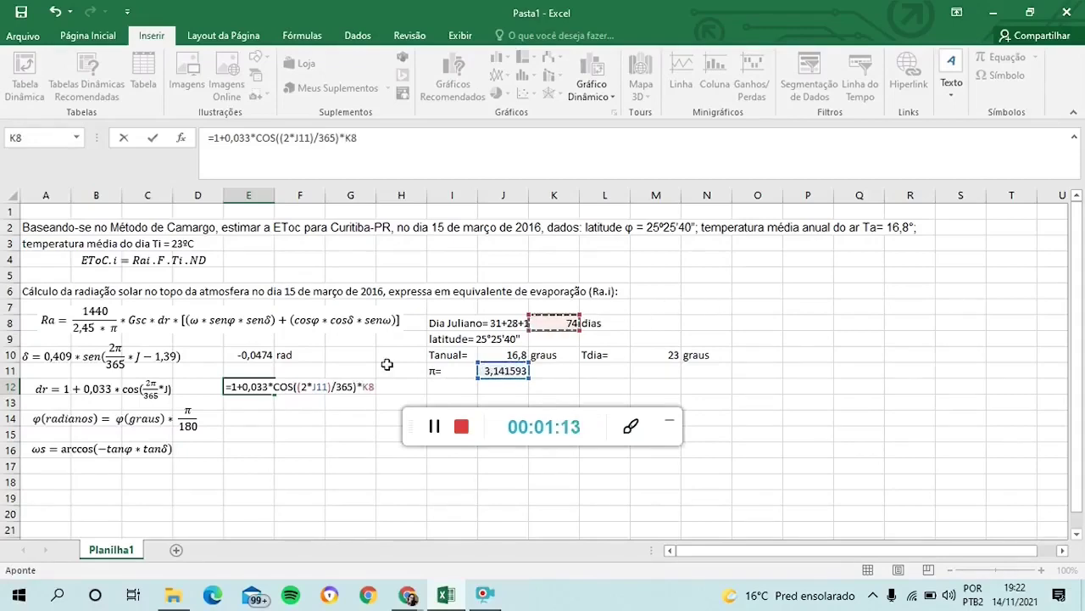
pyautogui.write(')')
pyautogui.click(294, 387)
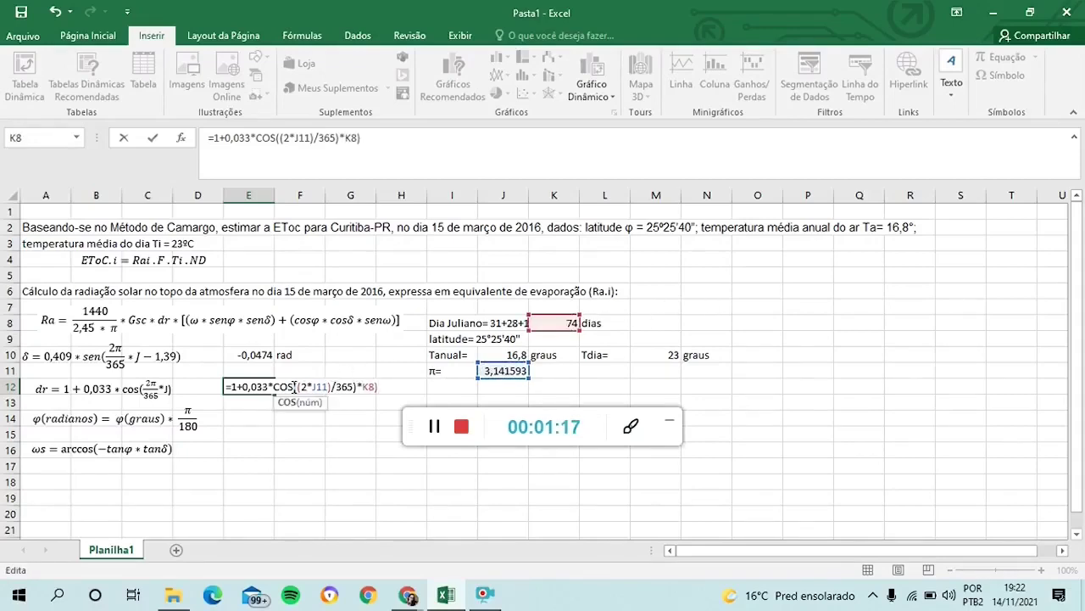
pyautogui.press('Return')
pyautogui.click(294, 386)
pyautogui.write('rad')
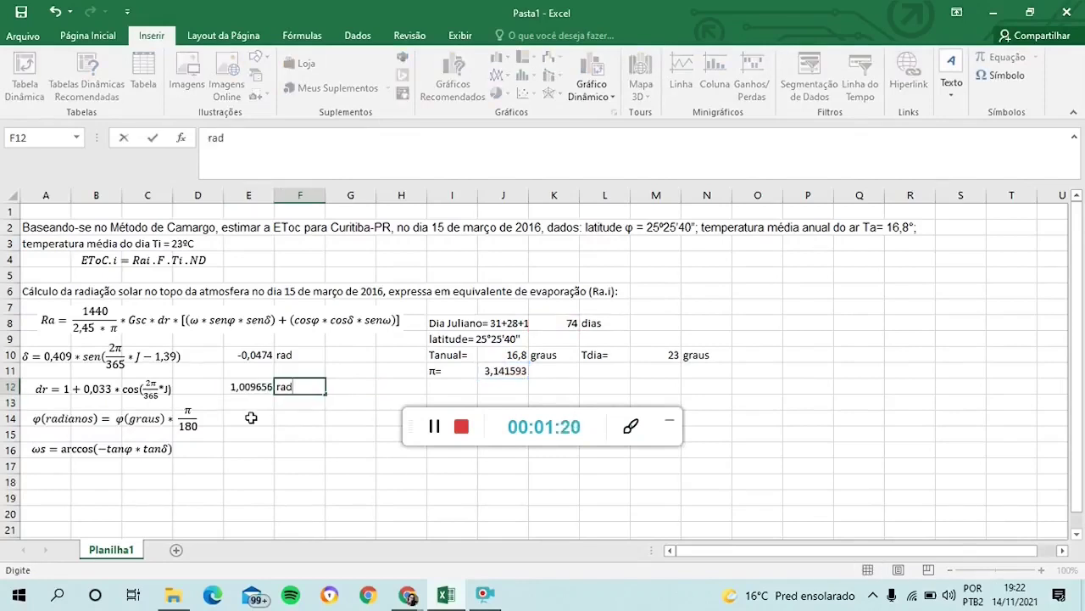
# - Write the latitude conversion as text in E14: φ(graus)=(25+25'/60+40"/60*60)
pyautogui.click(251, 417)
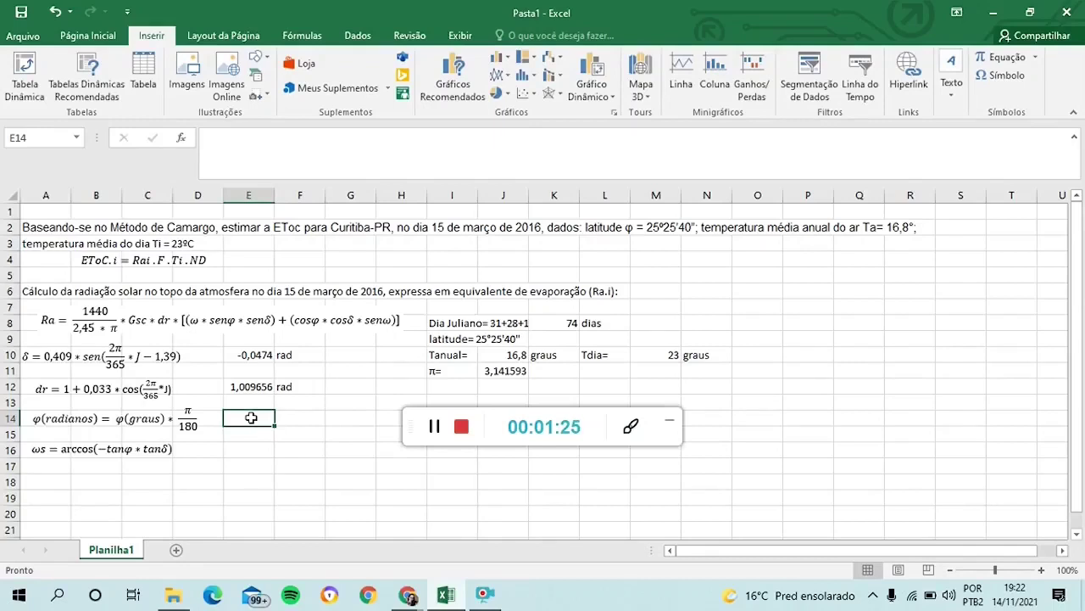
pyautogui.press('F2')
pyautogui.hotkey('ctrl', 'v')
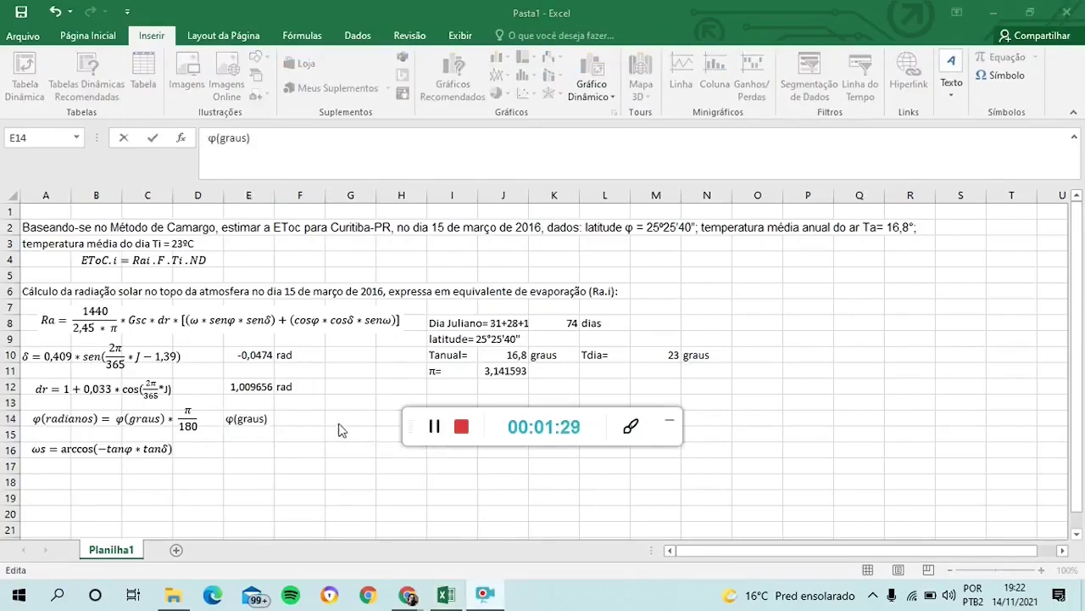
pyautogui.click(267, 418)
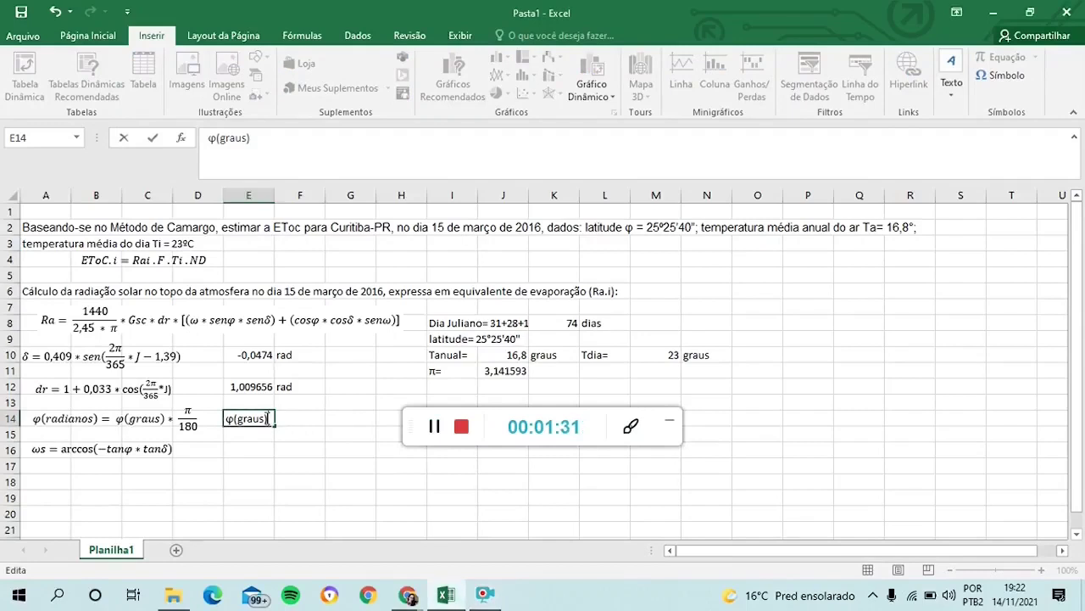
pyautogui.write("=(25+25'/60")
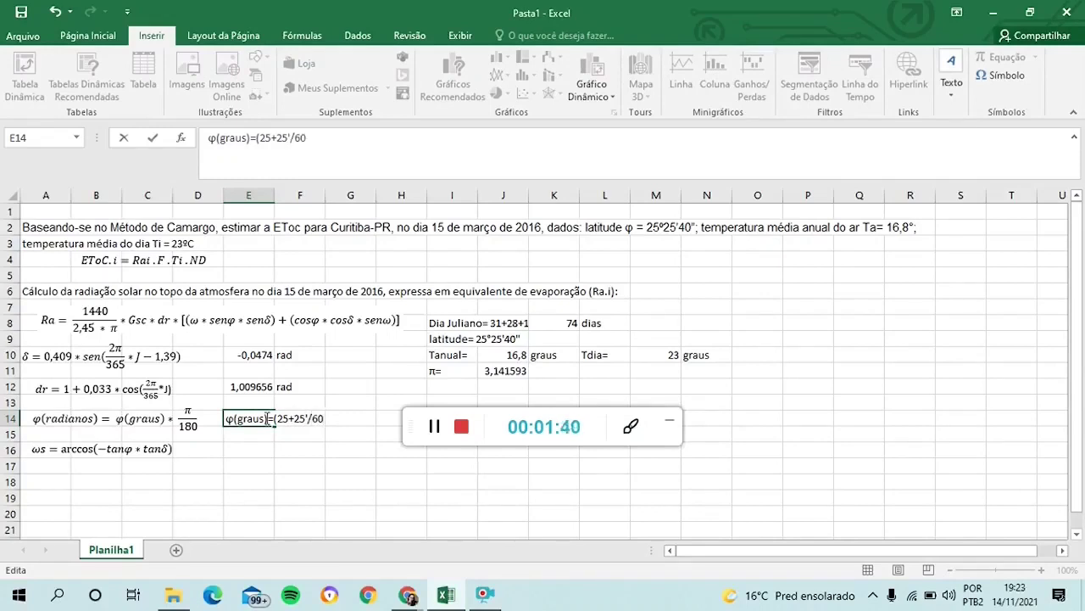
pyautogui.write('+40"/60*60)')
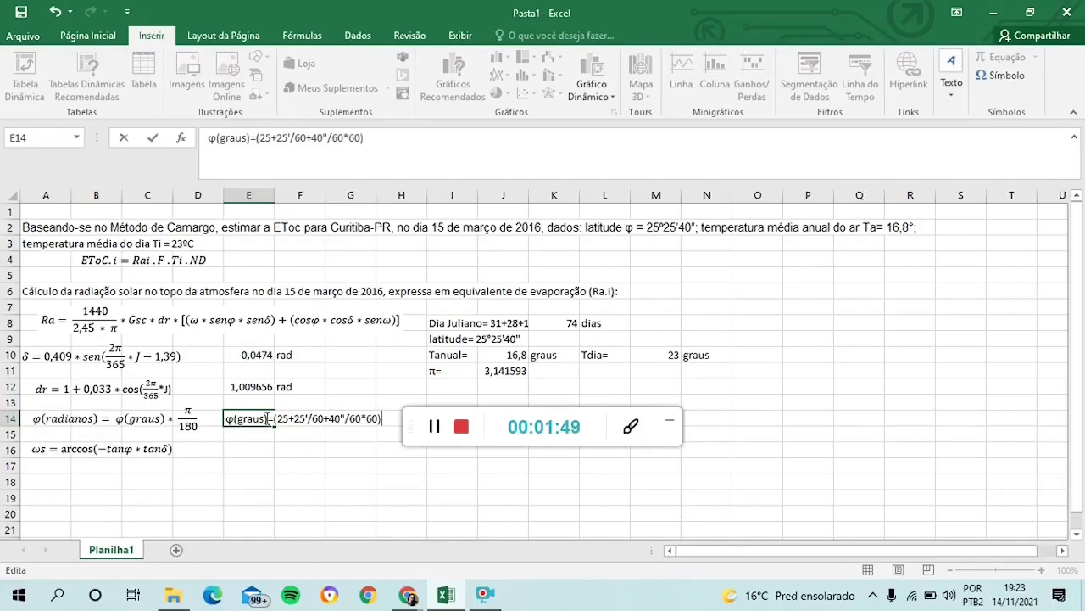
pyautogui.click(317, 418)
pyautogui.click(318, 446)
# - Calculate the latitude in decimal degrees in H14 with =(25+(25/60)+(40/(60*60)))
pyautogui.click(398, 419)
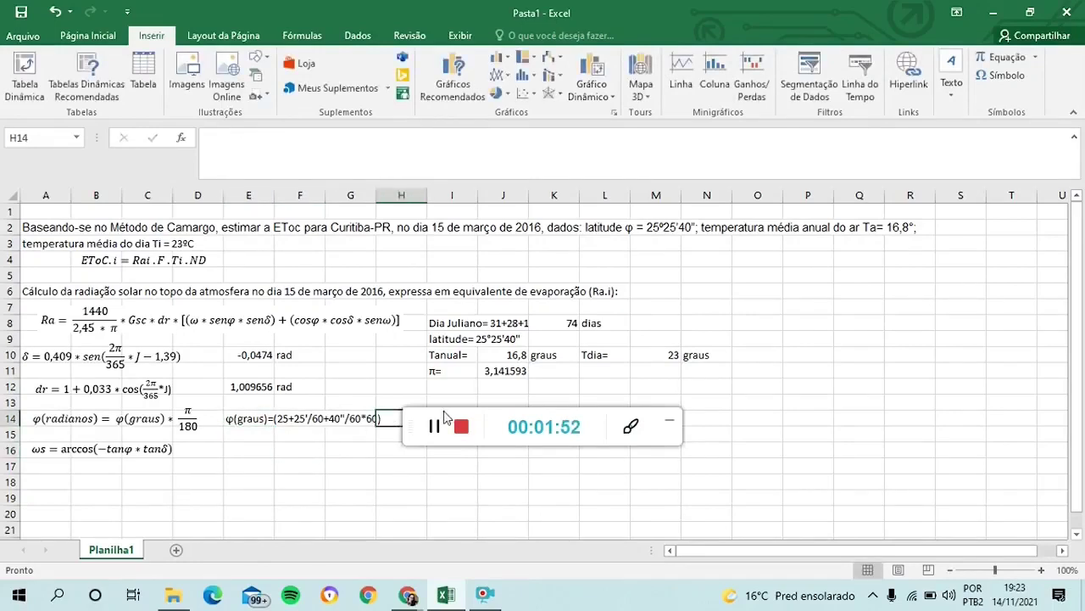
pyautogui.moveTo(447, 417); pyautogui.dragTo(829, 485)
pyautogui.write('=')
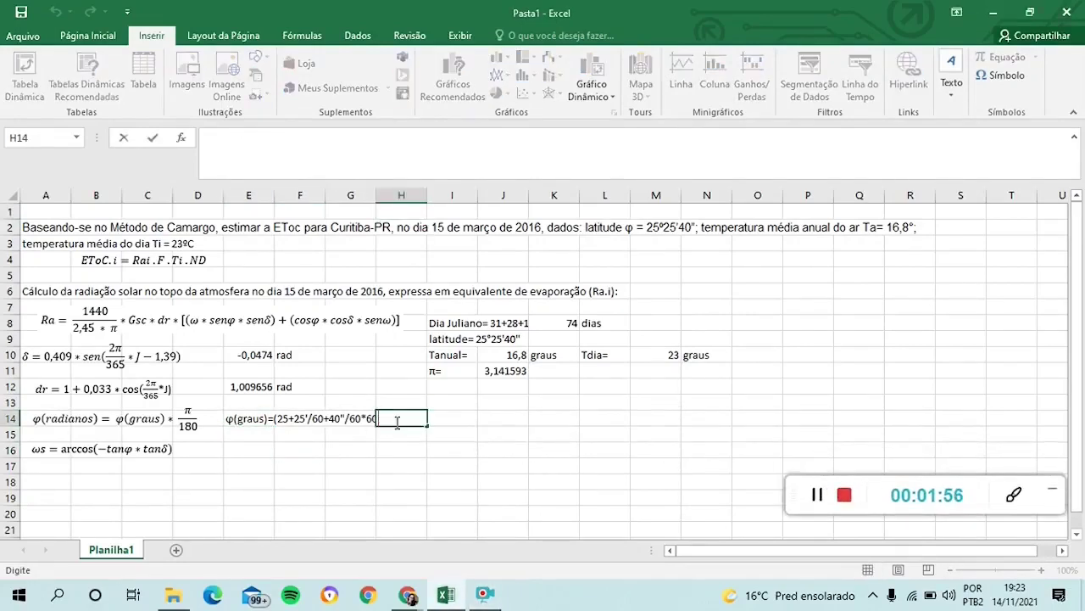
pyautogui.write('(25+')
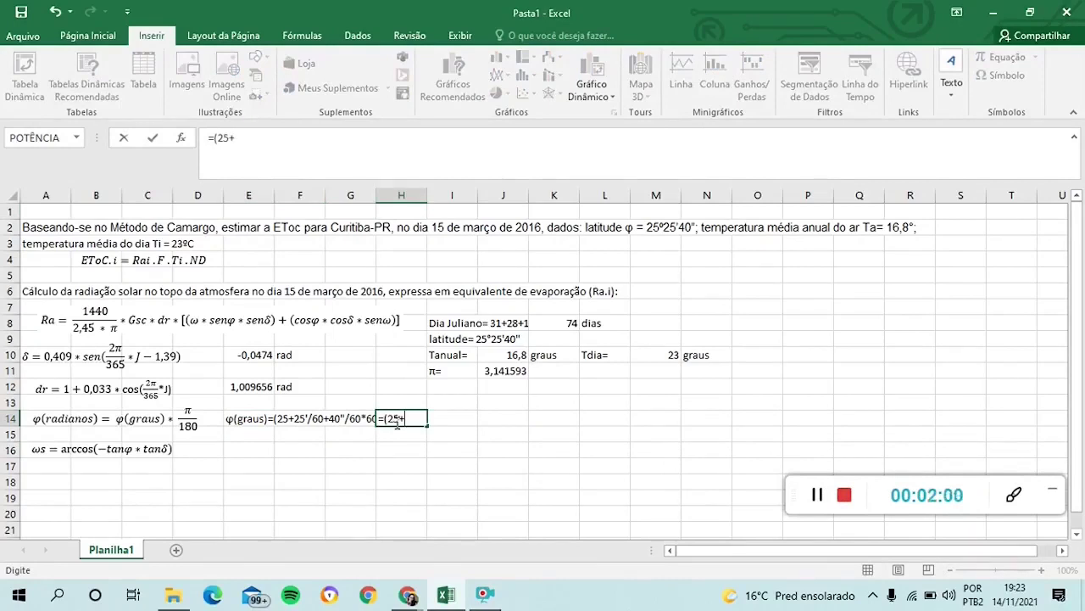
pyautogui.write('(25/60)+(')
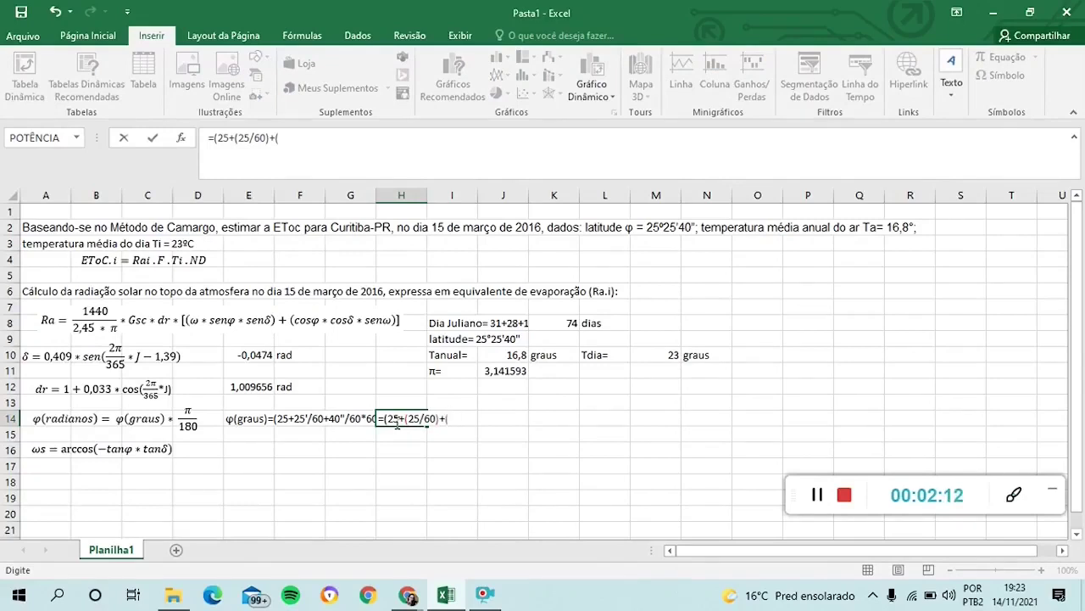
pyautogui.write('40/(60*60)))')
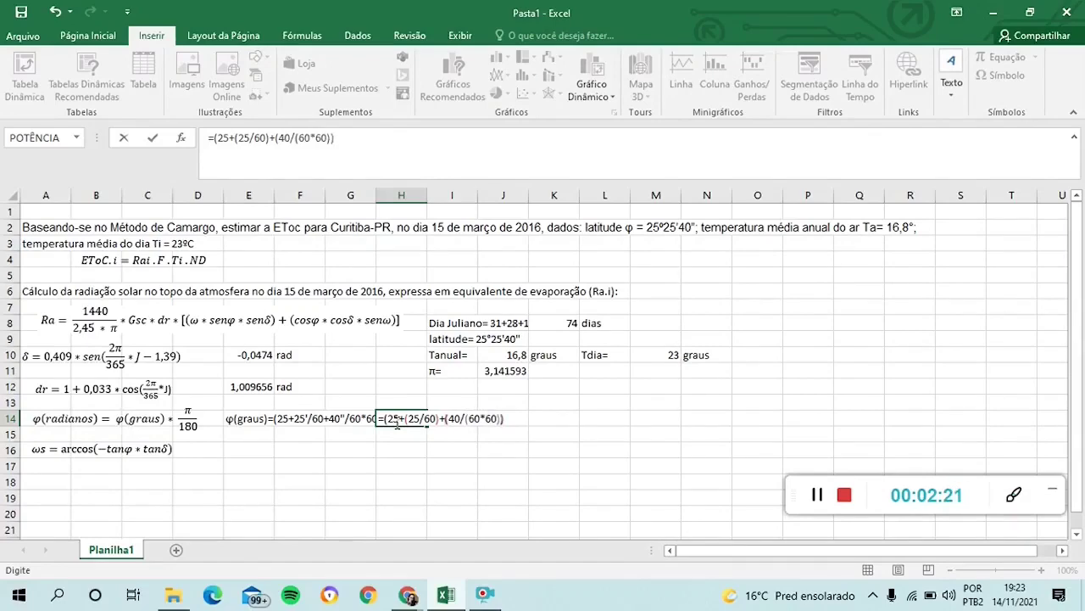
pyautogui.press('Return')
pyautogui.click(466, 414)
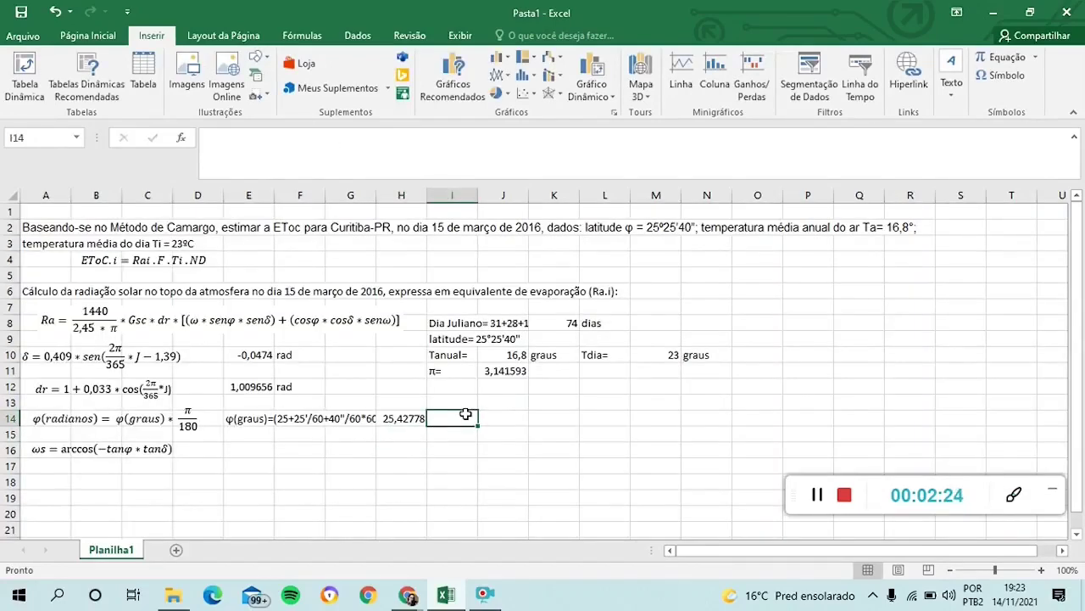
# - Write the radian conversion as text in E15: φrad=φgraus * pi/180
pyautogui.click(255, 436)
pyautogui.write('φ')
pyautogui.click(814, 507)
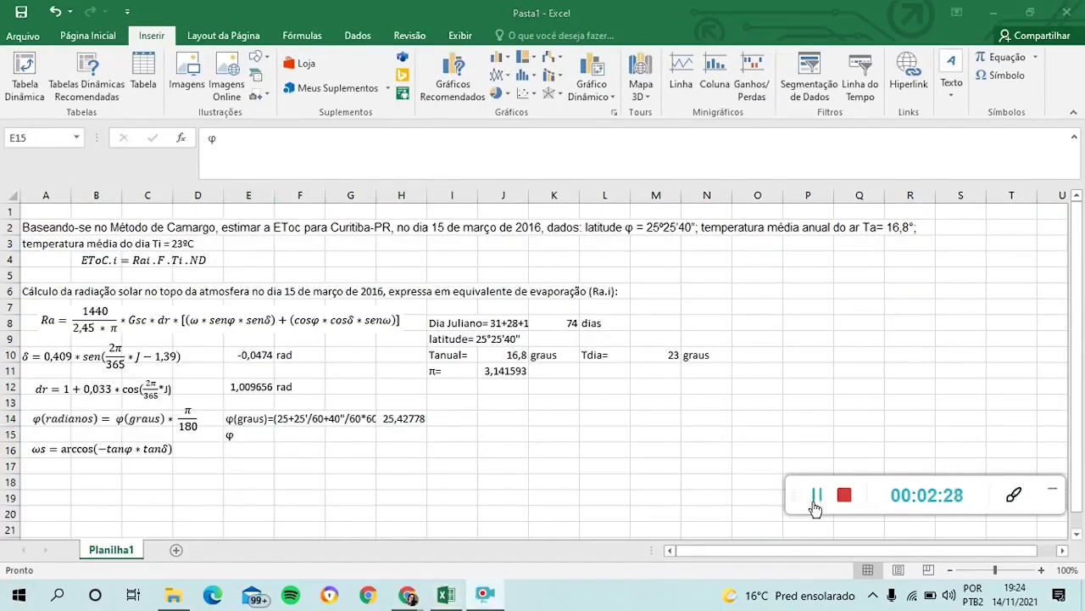
pyautogui.doubleClick(244, 433)
pyautogui.write('rad')
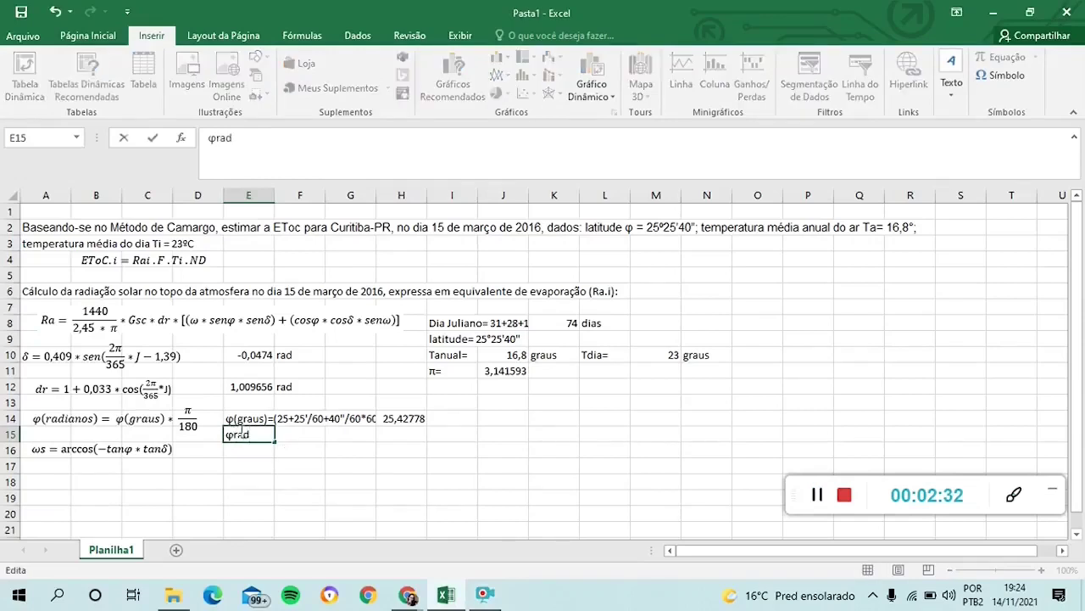
pyautogui.write('=')
pyautogui.write('φ')
pyautogui.write('graus')
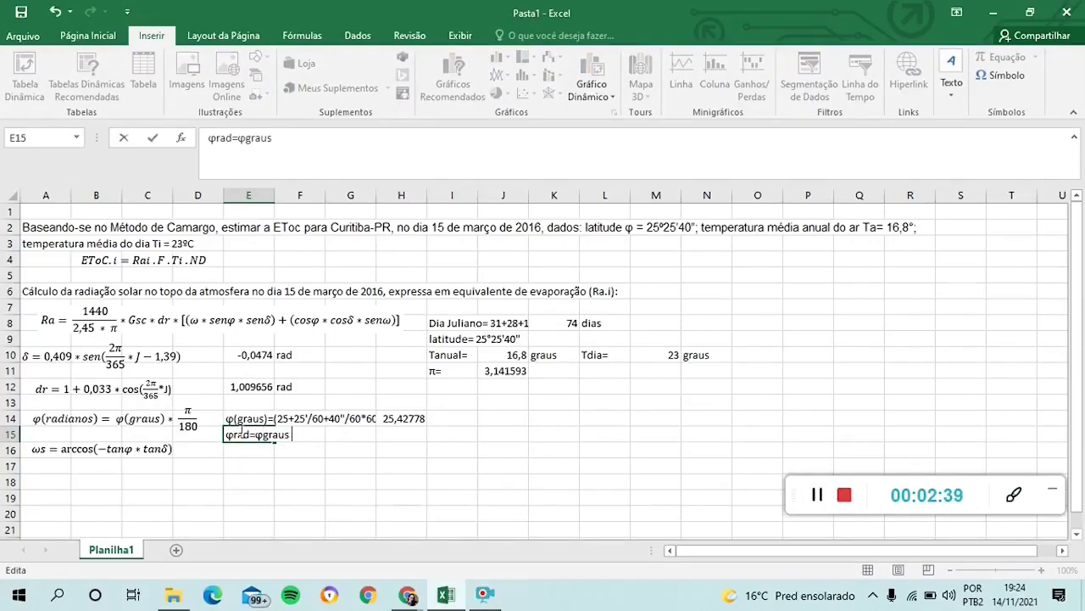
pyautogui.write('* pi/80')
pyautogui.press('BackSpace')
pyautogui.press('BackSpace')
pyautogui.write('180')
# - Calculate the latitude in radians in G15 with =H14*(J11/180)
pyautogui.click(372, 434)
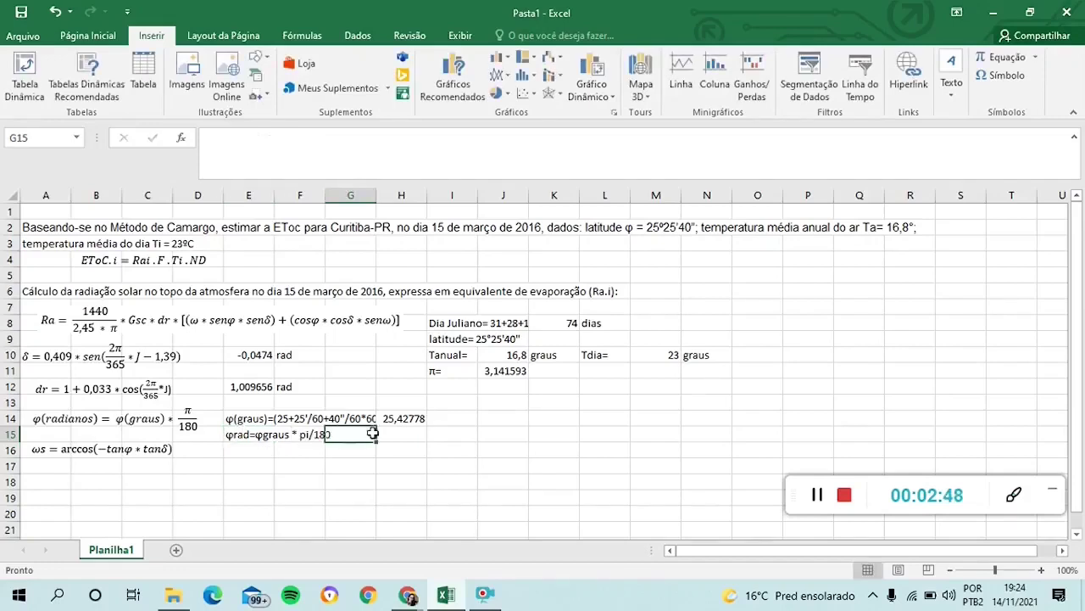
pyautogui.write('=')
pyautogui.click(401, 419)
pyautogui.write('*')
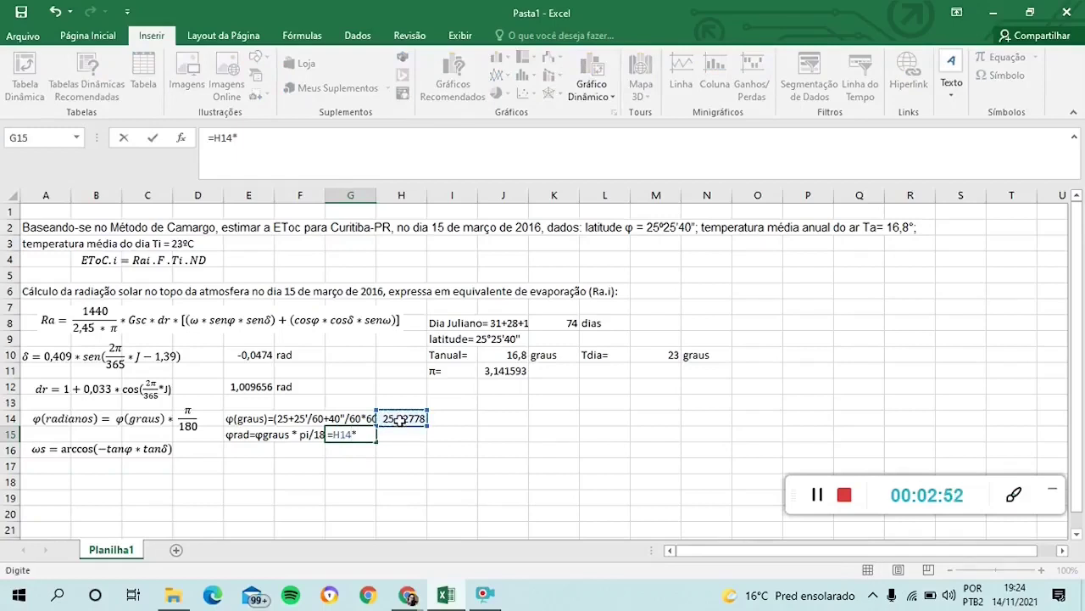
pyautogui.write('(')
pyautogui.click(500, 370)
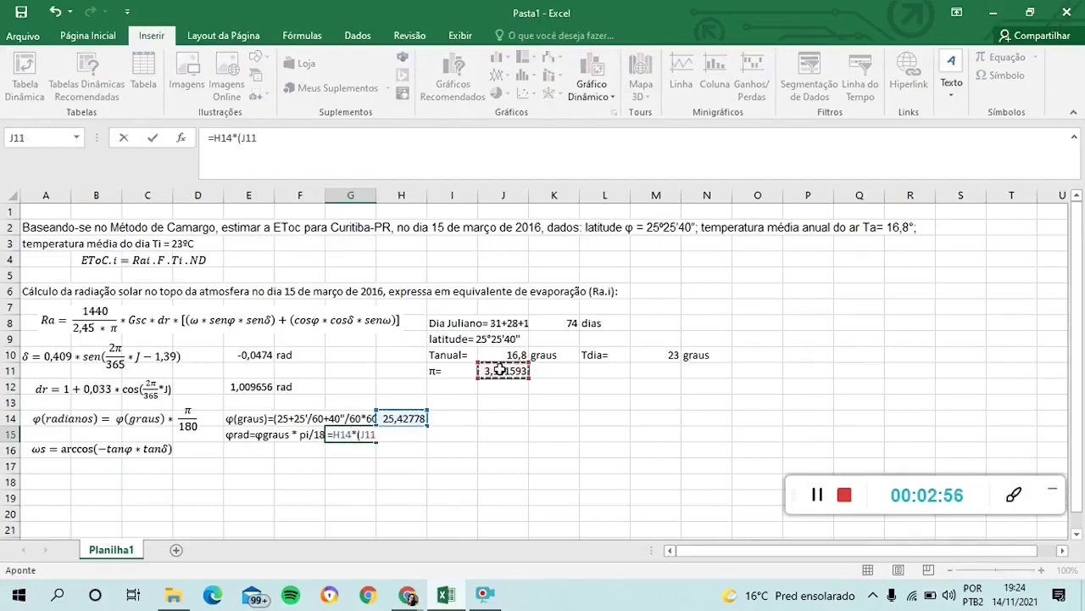
pyautogui.write('/180')
pyautogui.press('Return')
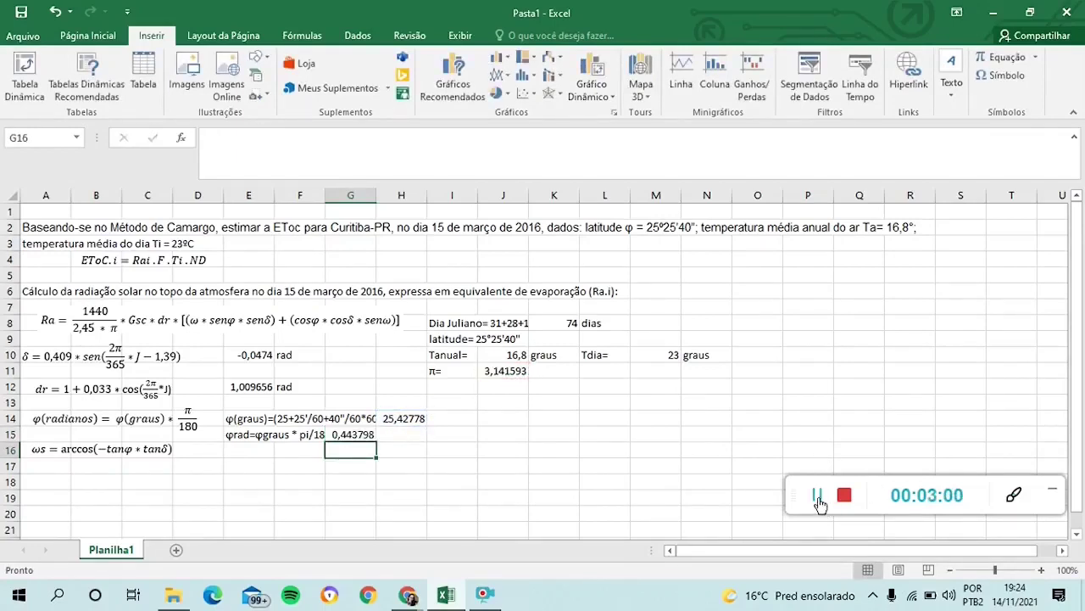
# - Add a note in H15 beside the latitude in radians: (o sinal vai ser negativo, pois é latitude Sul)
pyautogui.click(401, 434)
pyautogui.write('(o')
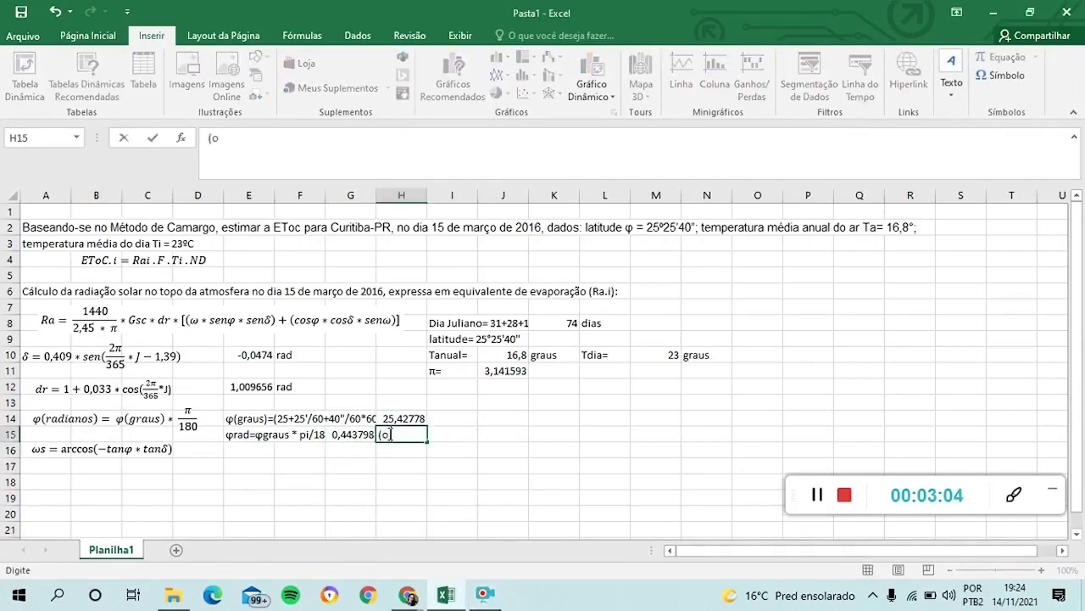
pyautogui.write(' sinal vai ser negativo')
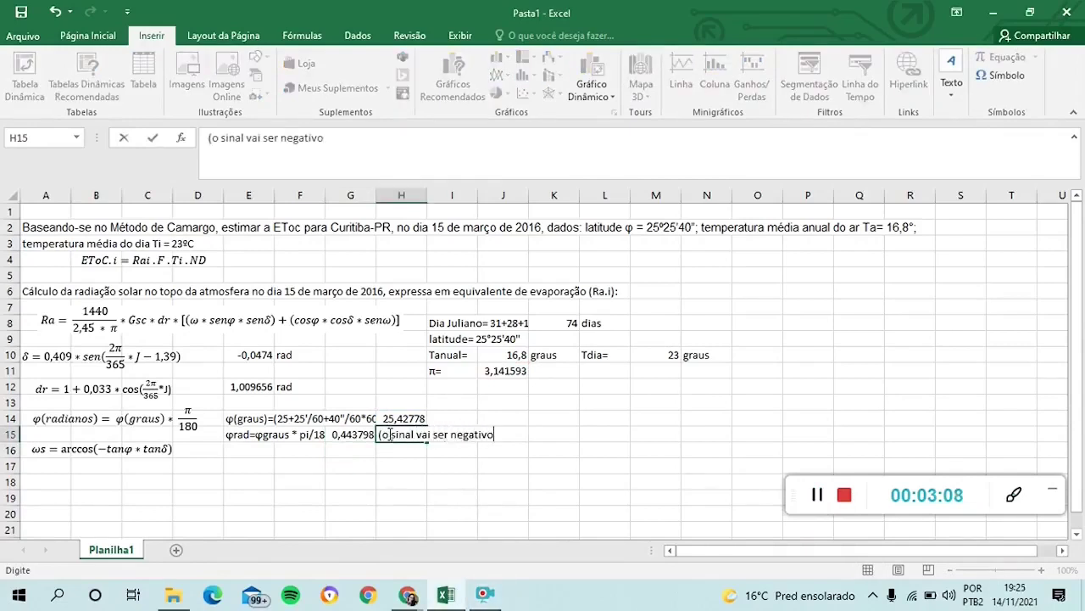
pyautogui.write(', pois é latit')
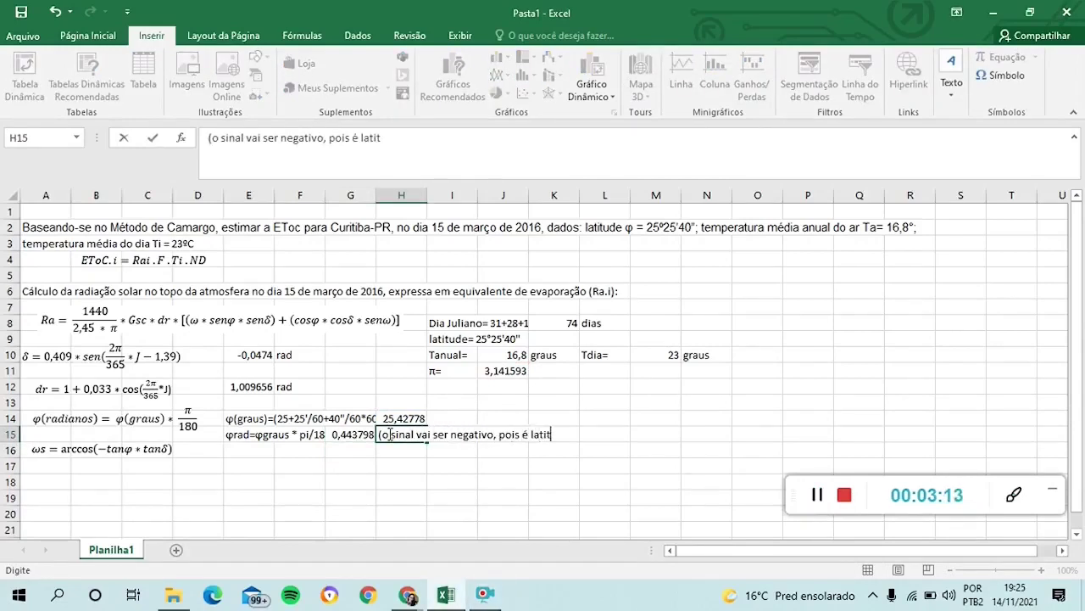
pyautogui.write('ude Sul)')
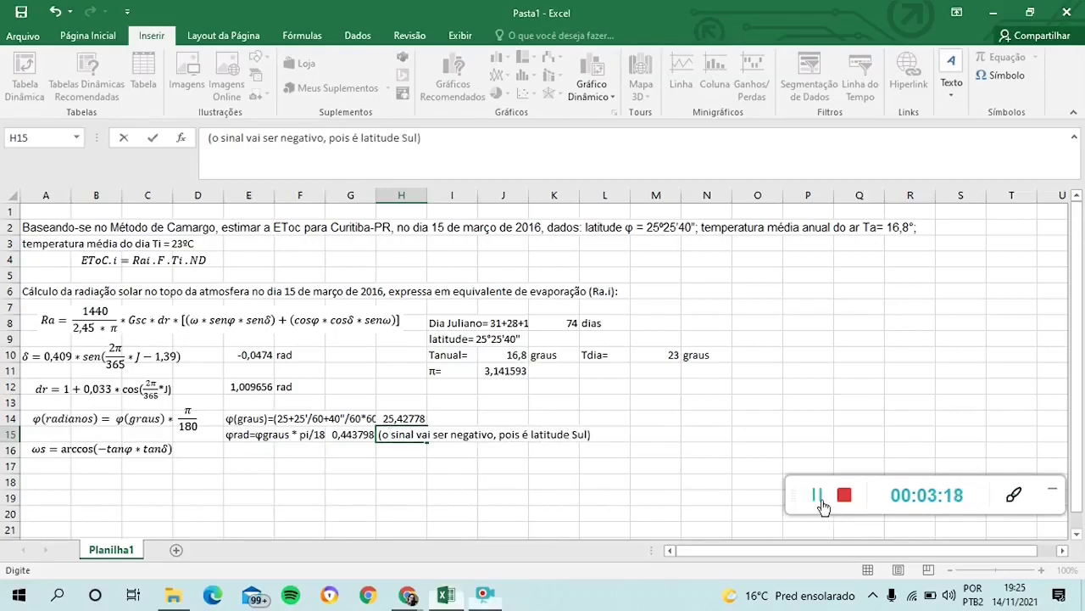
# - Calculate ωs in E16 with =ACOS(-TAN(-0,4438)*TAN(-0,0474)) and write the unit rad in F16
pyautogui.doubleClick(230, 444)
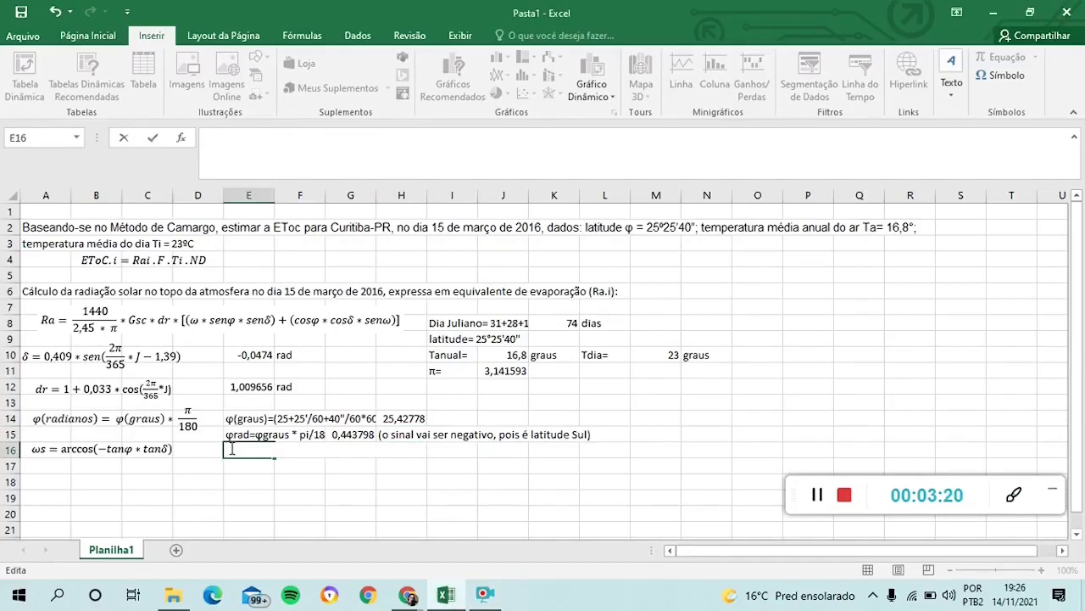
pyautogui.write('=aco')
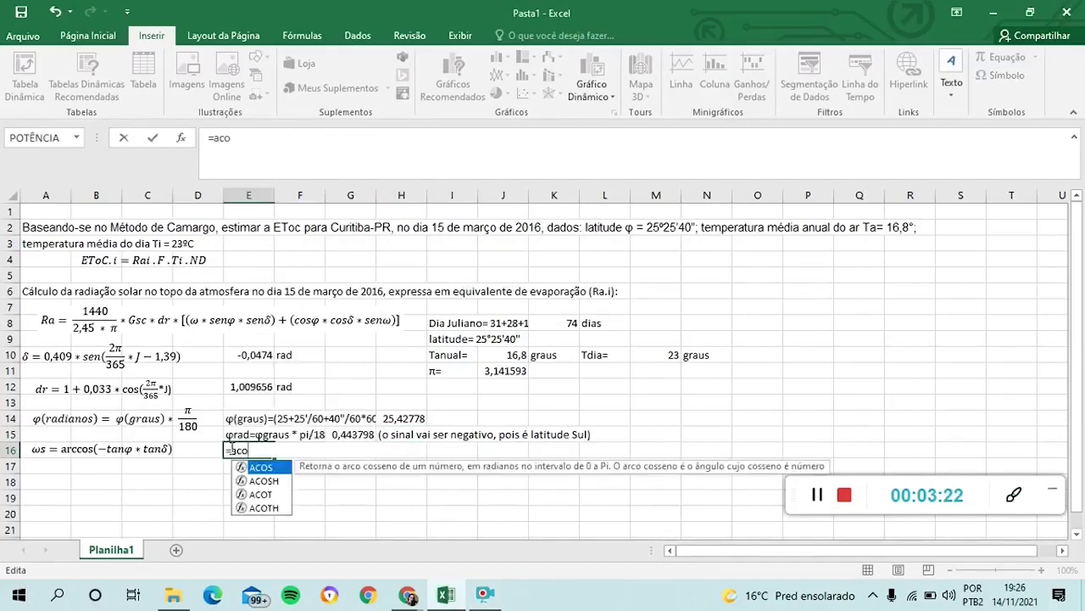
pyautogui.doubleClick(280, 467)
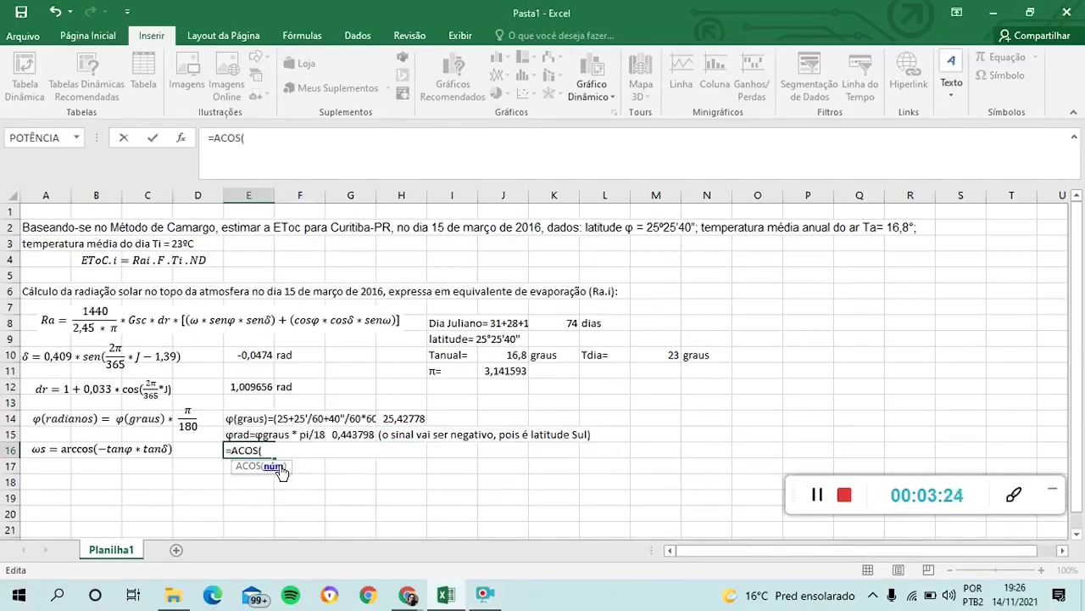
pyautogui.write('-tan(')
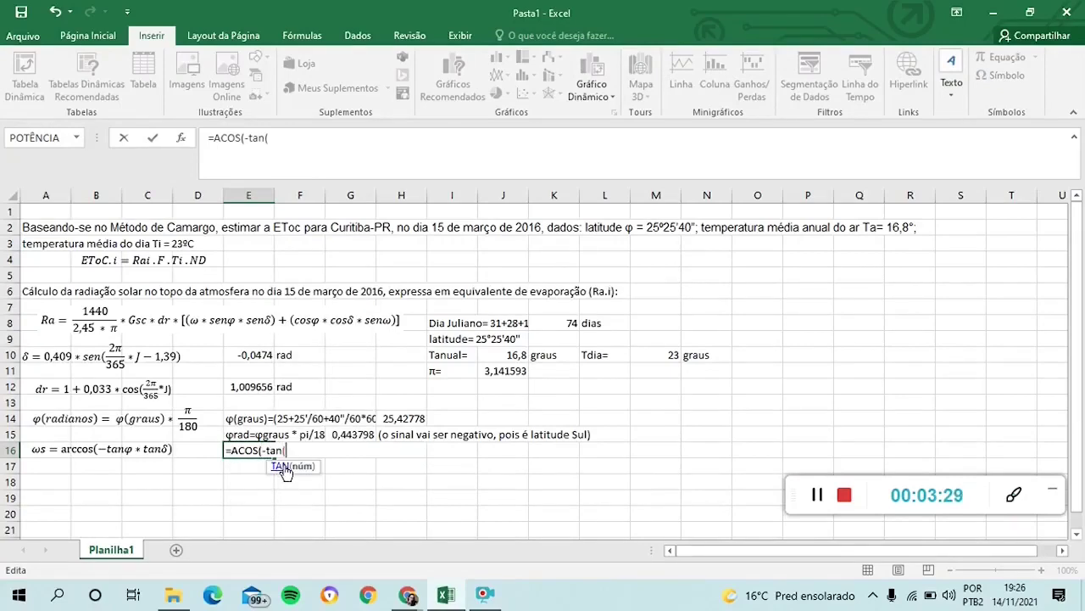
pyautogui.press('BackSpace')
pyautogui.press('BackSpace')
pyautogui.doubleClick(284, 474)
pyautogui.write('-')
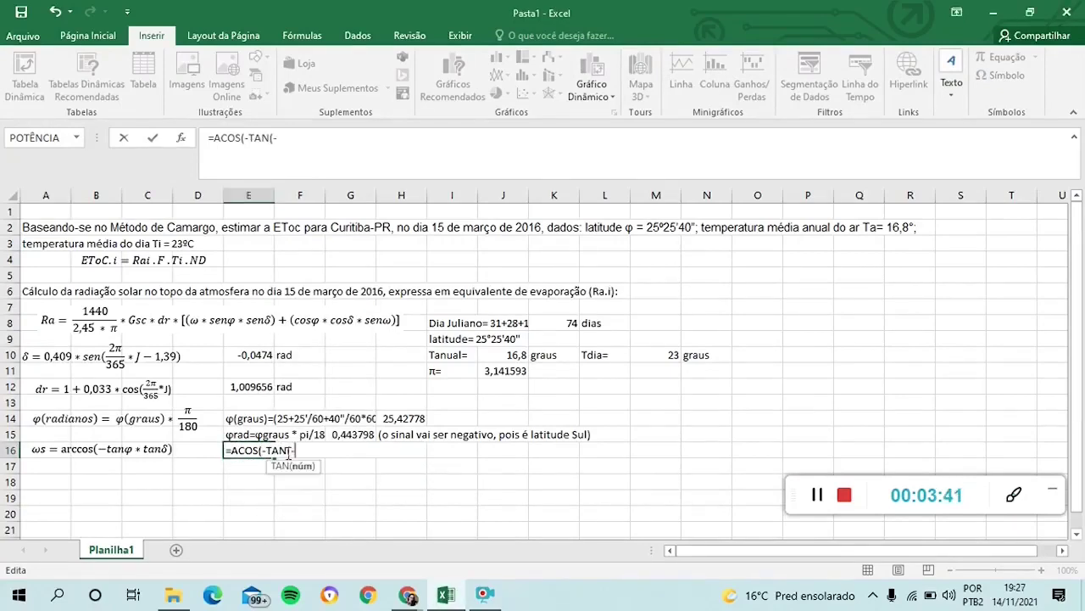
pyautogui.write('0,4438')
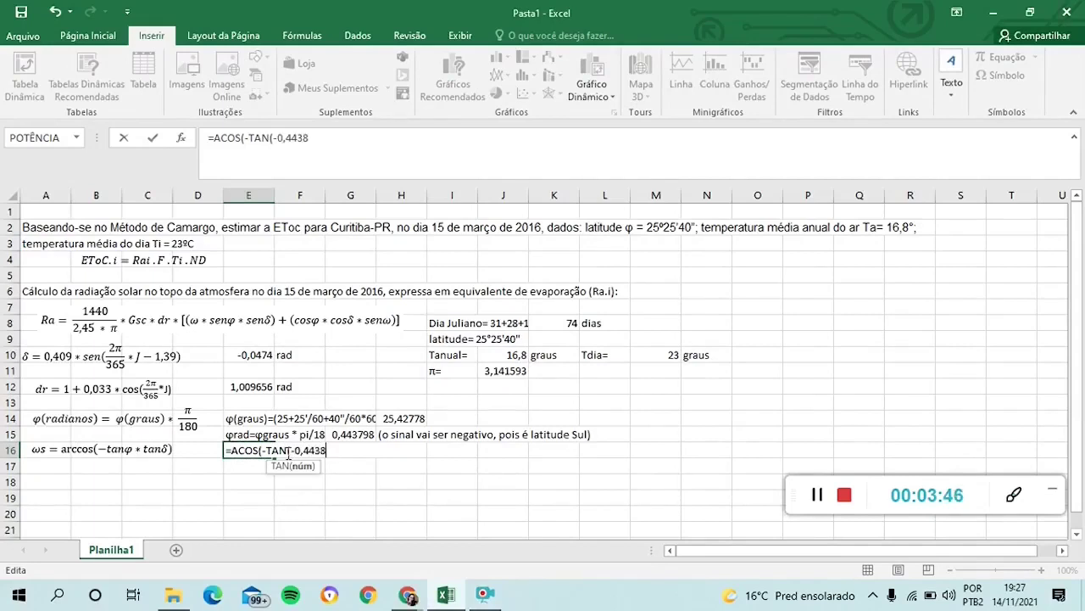
pyautogui.write(')*tan')
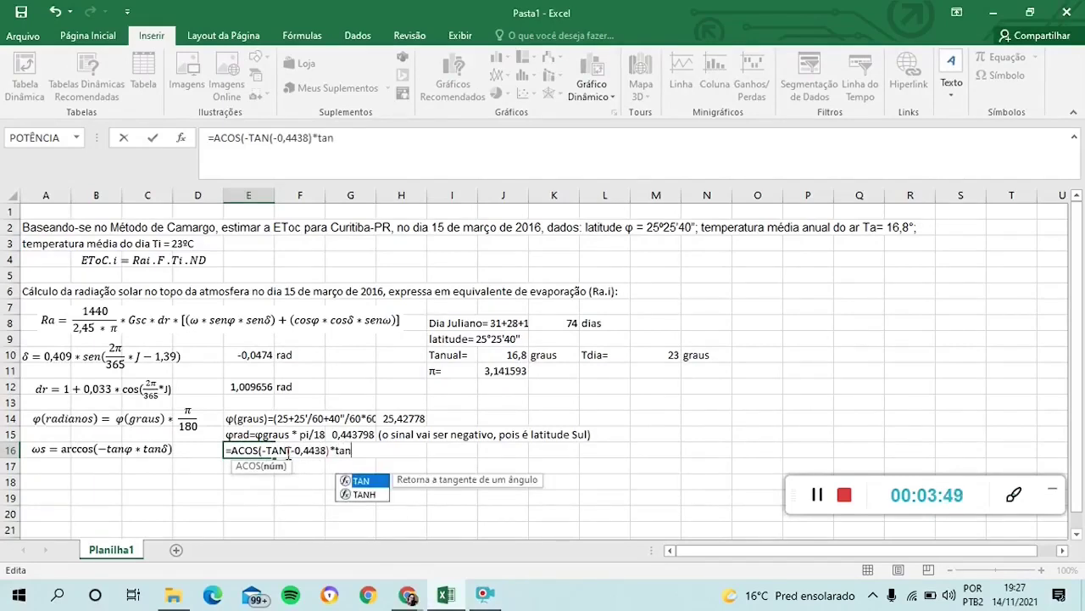
pyautogui.doubleClick(363, 481)
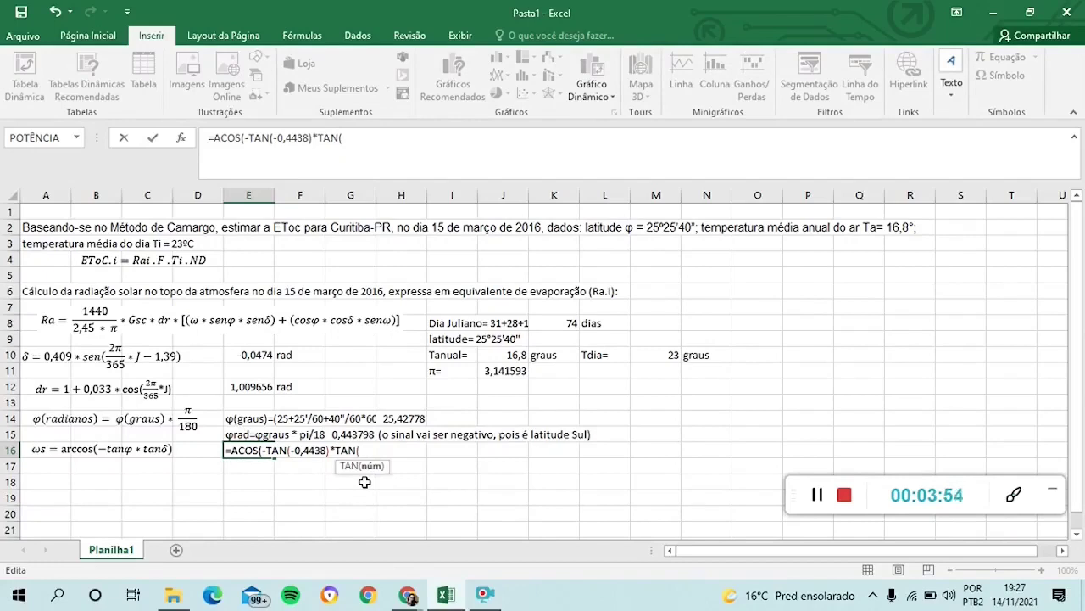
pyautogui.write('-0,0474))')
pyautogui.press('Return')
pyautogui.click(293, 450)
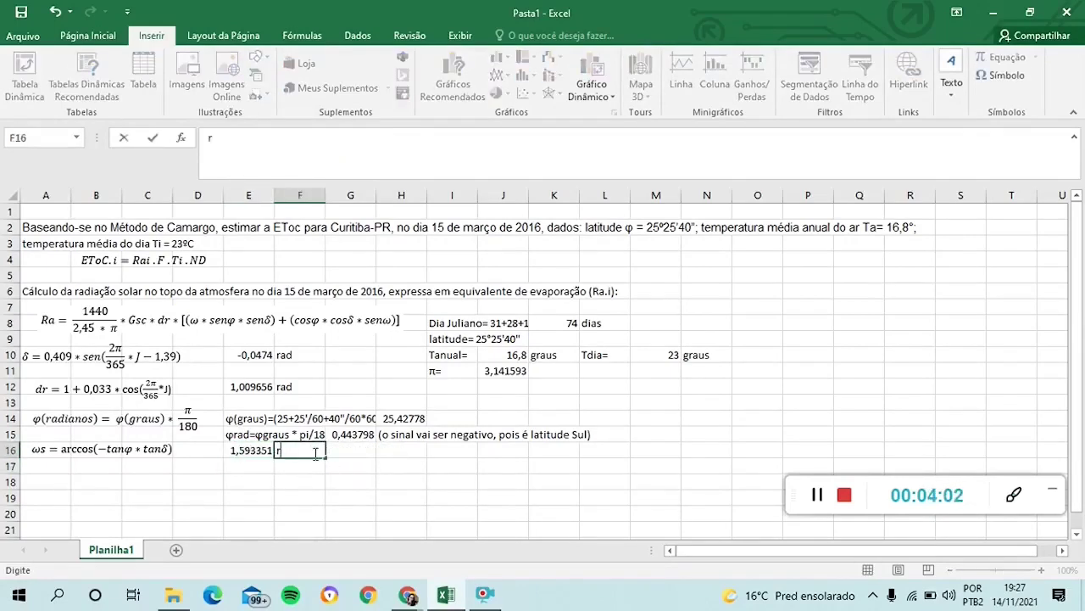
pyautogui.write('rad')
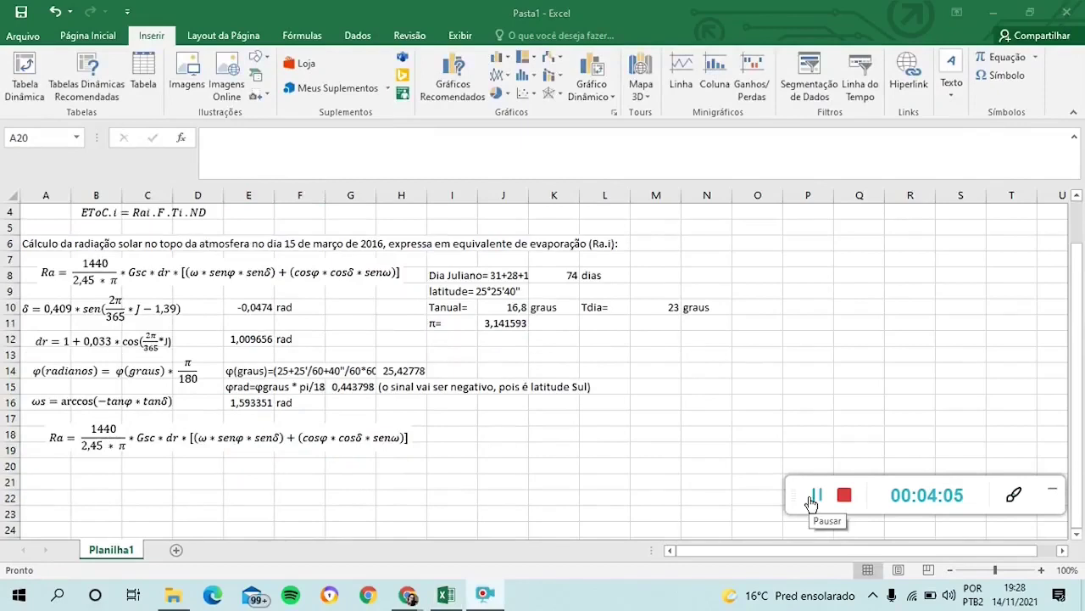
# - Start writing the Ra calculation as text in A20 with Ra= 1440/2,45*pi
pyautogui.click(39, 472)
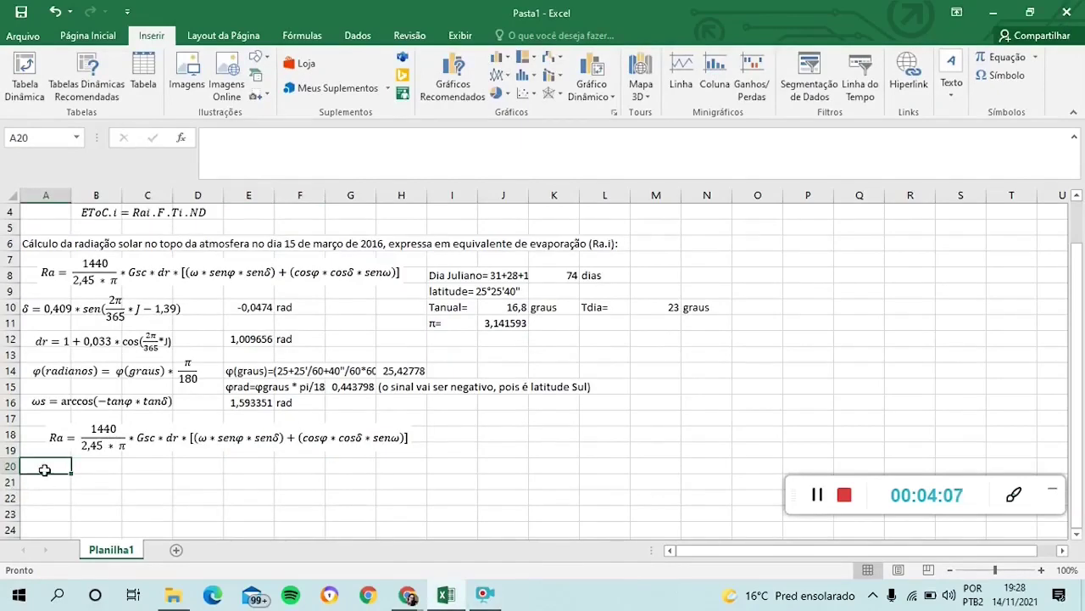
pyautogui.write('Ra')
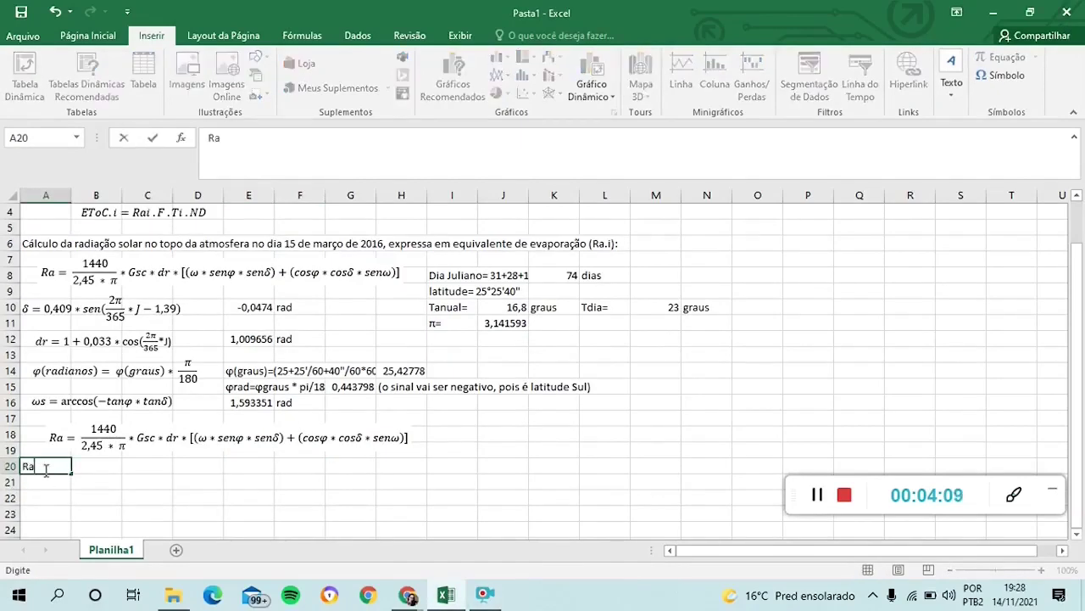
pyautogui.write('= 1440/2,45')
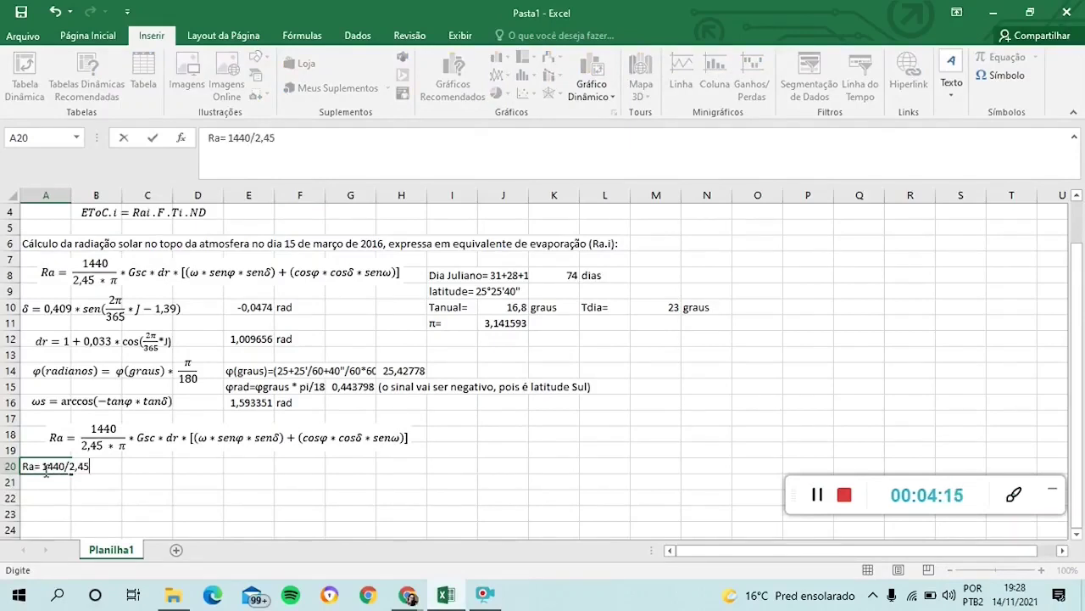
pyautogui.write('*pi')
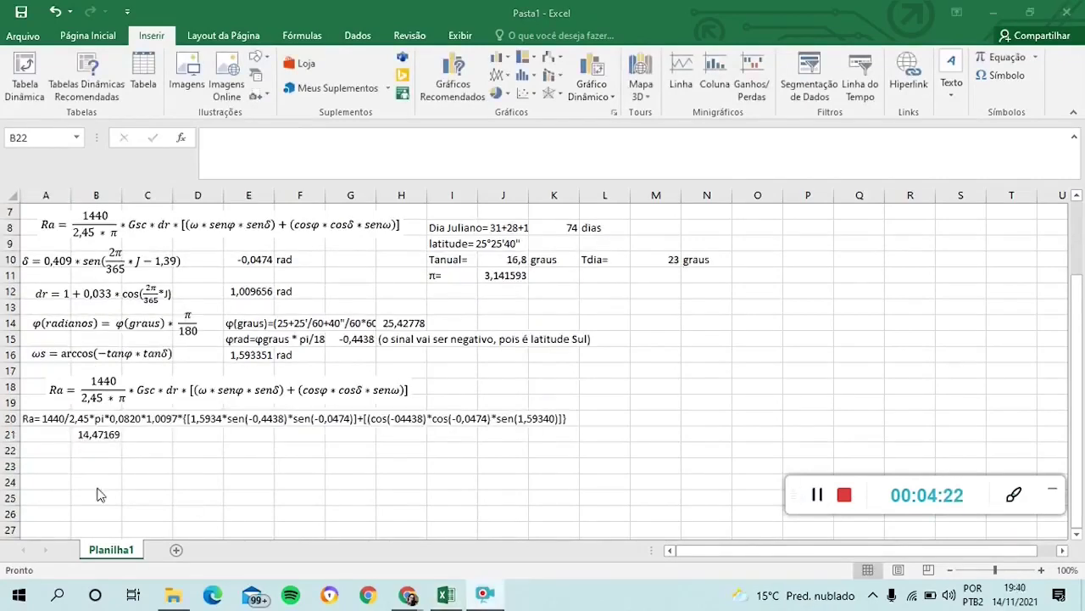
# - Check the Ra formula in B21 and write its unit, mm dia^-1, in C21
pyautogui.click(86, 433)
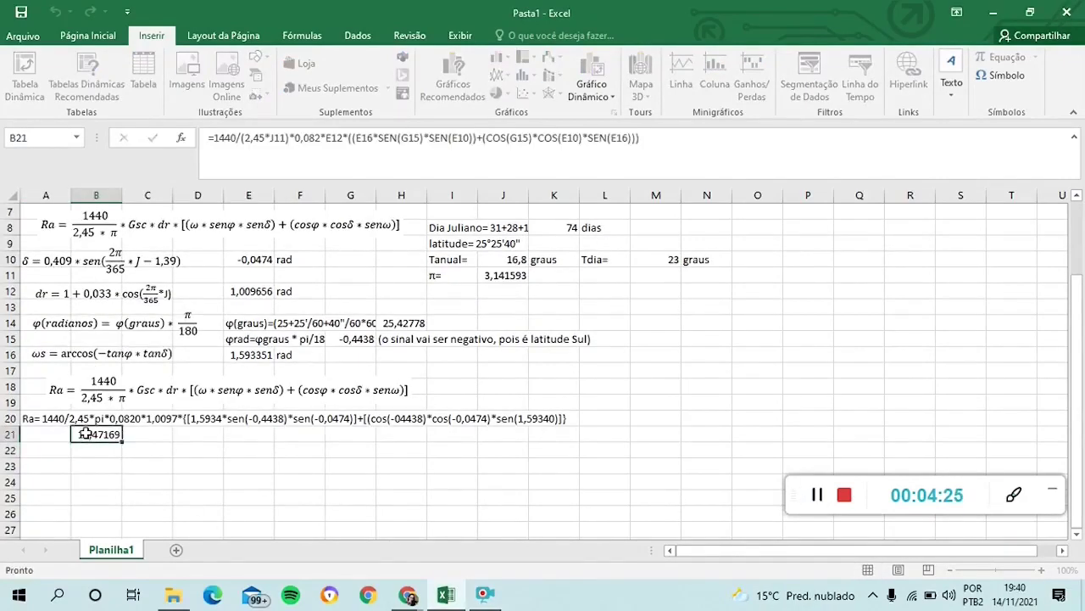
pyautogui.doubleClick(85, 433)
pyautogui.moveTo(87, 434); pyautogui.dragTo(123, 434)
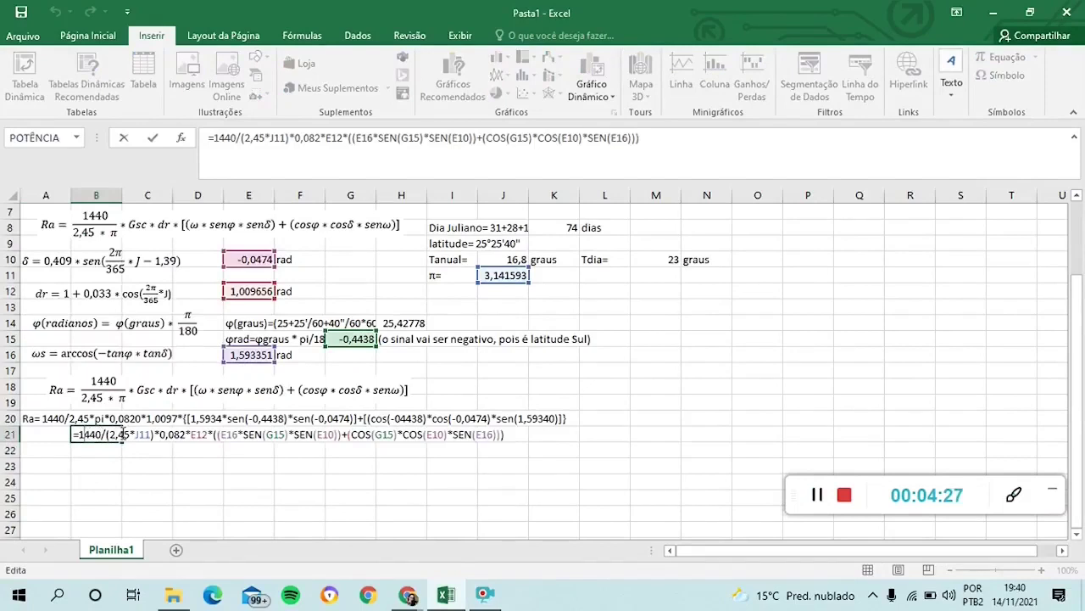
pyautogui.press('Return')
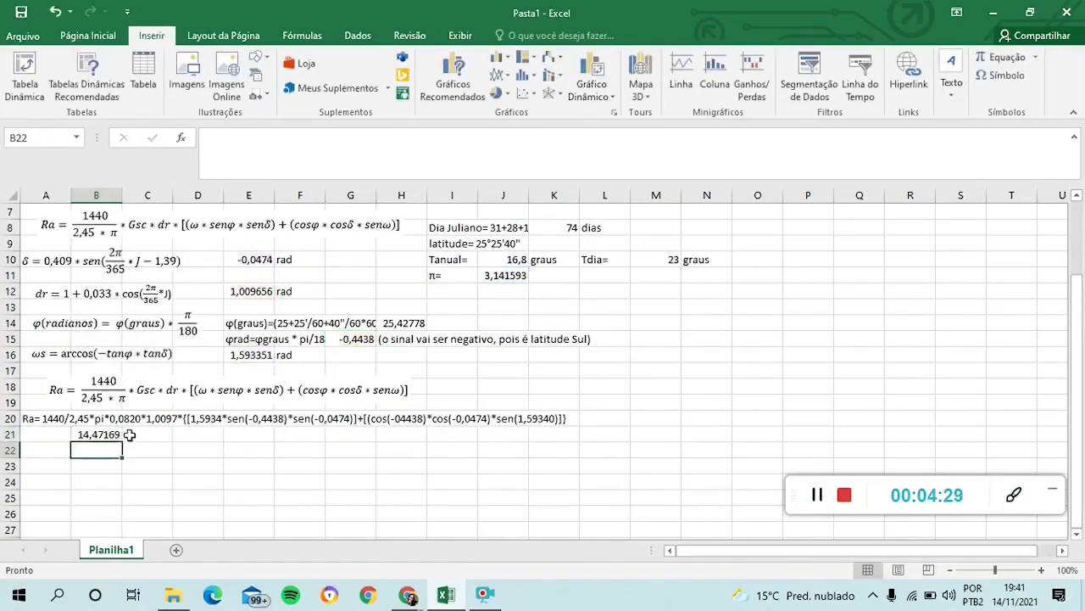
pyautogui.click(134, 436)
pyautogui.write('mm dia')
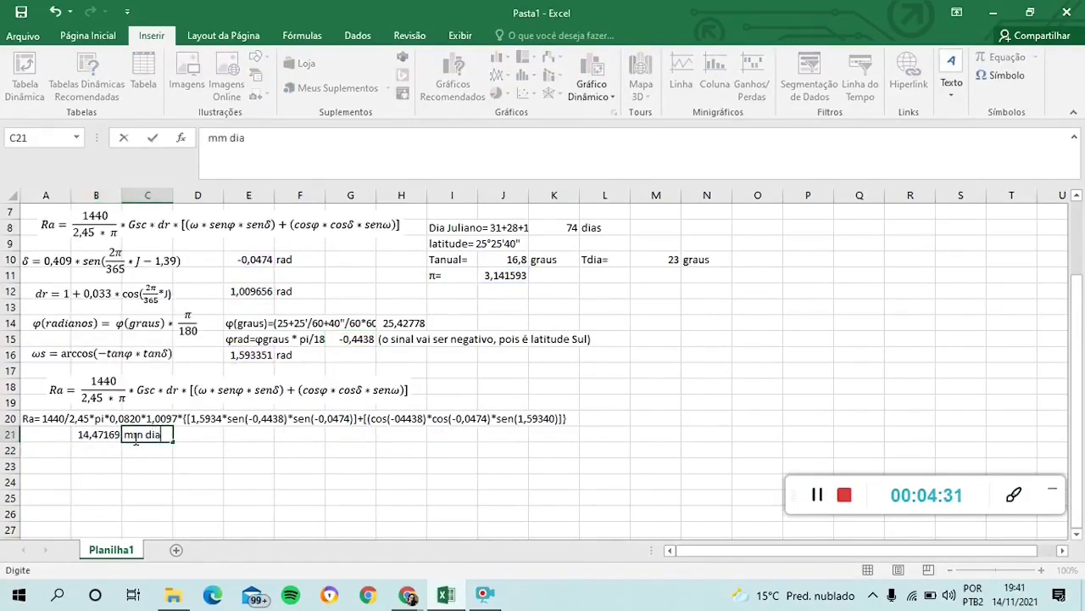
pyautogui.write('^-1')
pyautogui.click(817, 494)
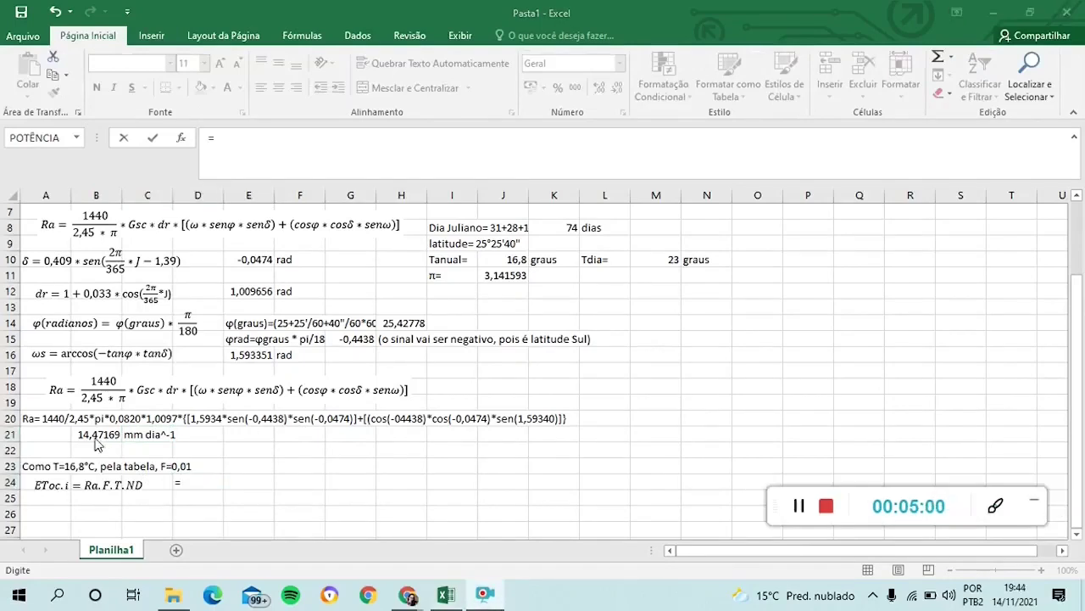
# - Complete the ETo formula in D24 by multiplying Ra in B21 by 0,01, 23 and the number of days (ND)
pyautogui.click(95, 437)
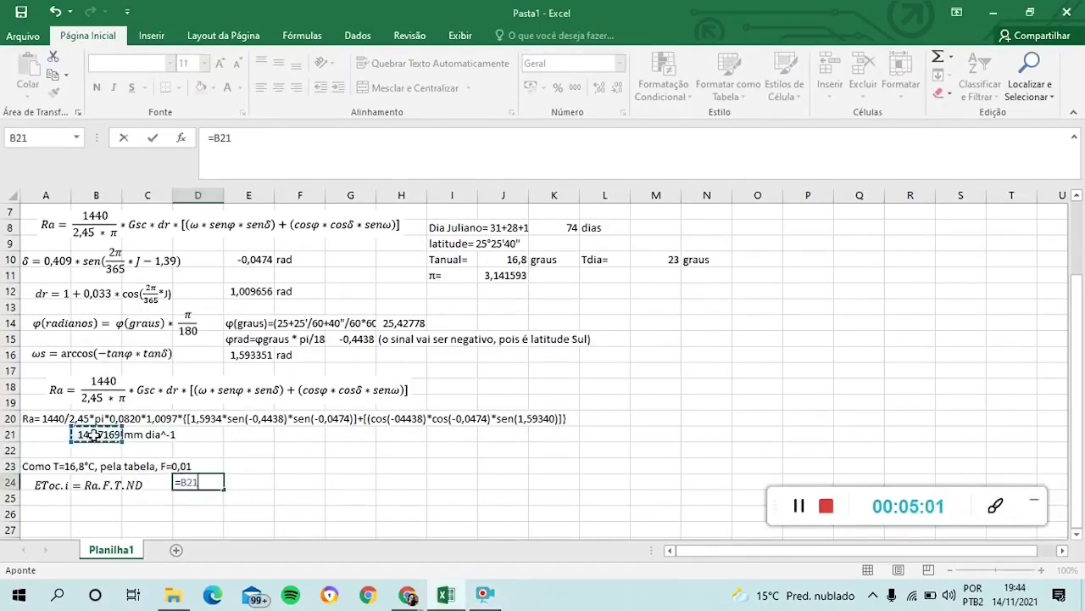
pyautogui.write('*')
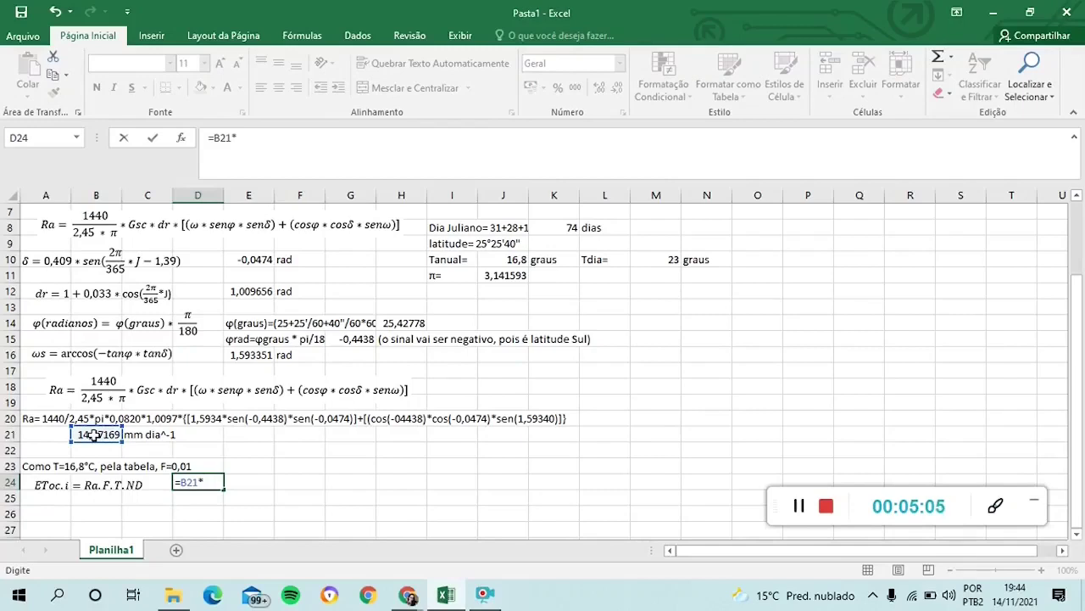
pyautogui.write('0,01*23*')
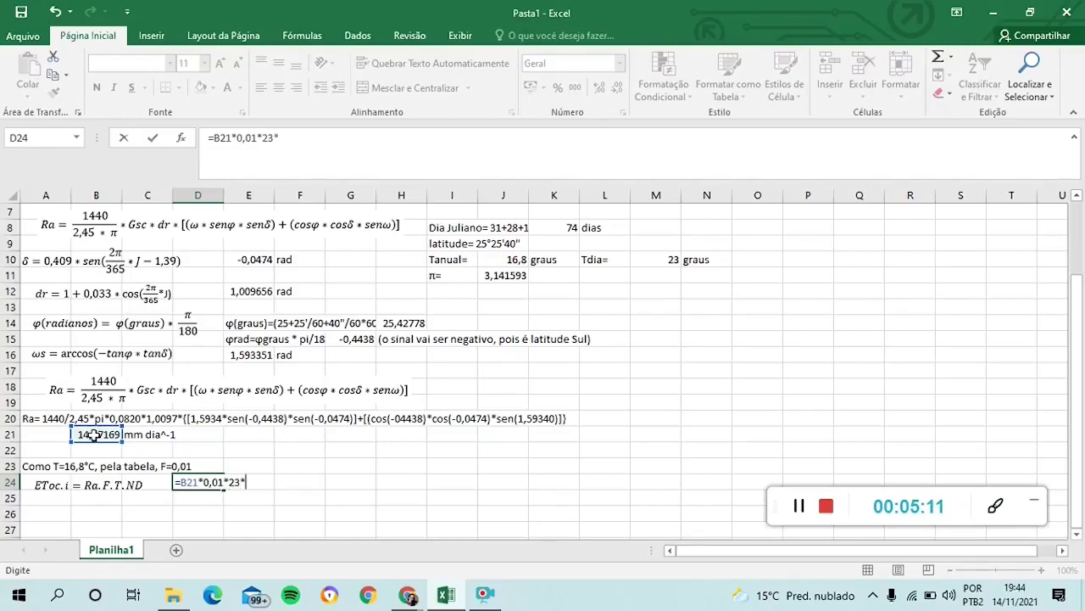
pyautogui.press('Return')
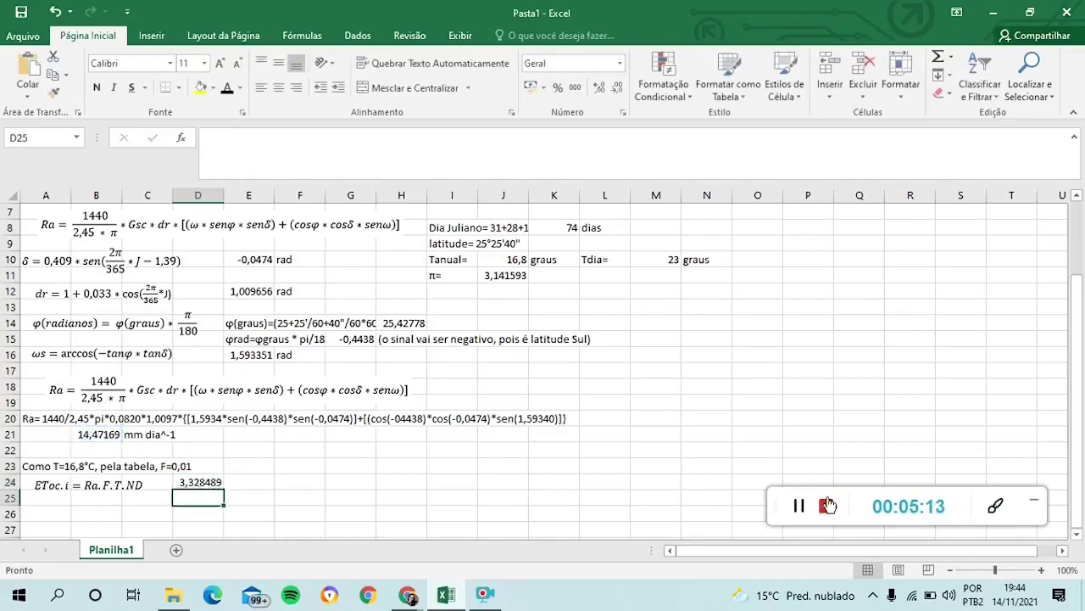
# - Write the unit mm dia^-1 in E24 beside the ETo result
pyautogui.click(237, 484)
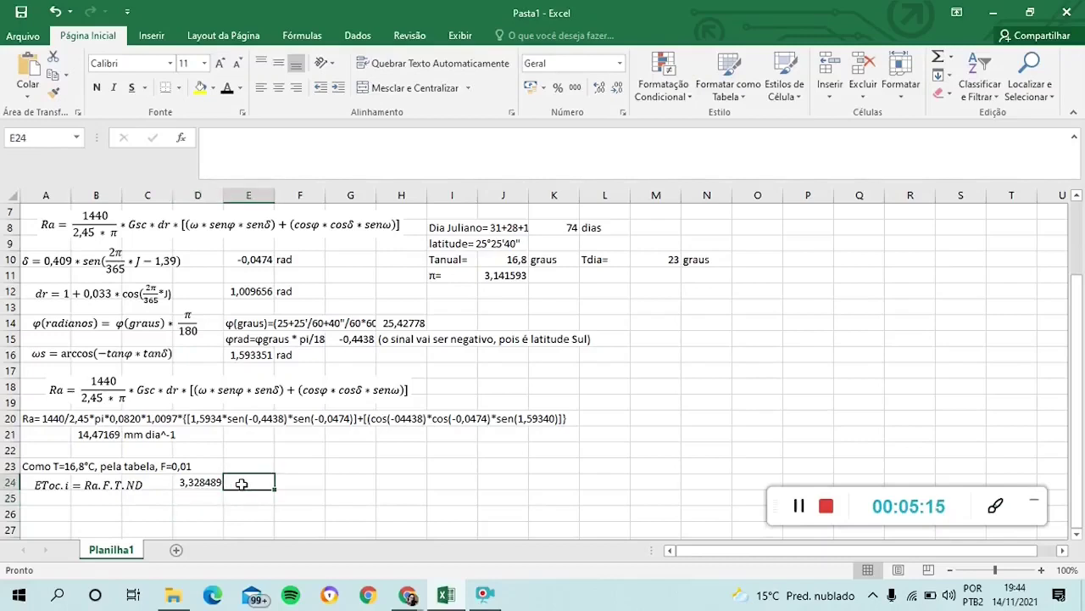
pyautogui.write('mm')
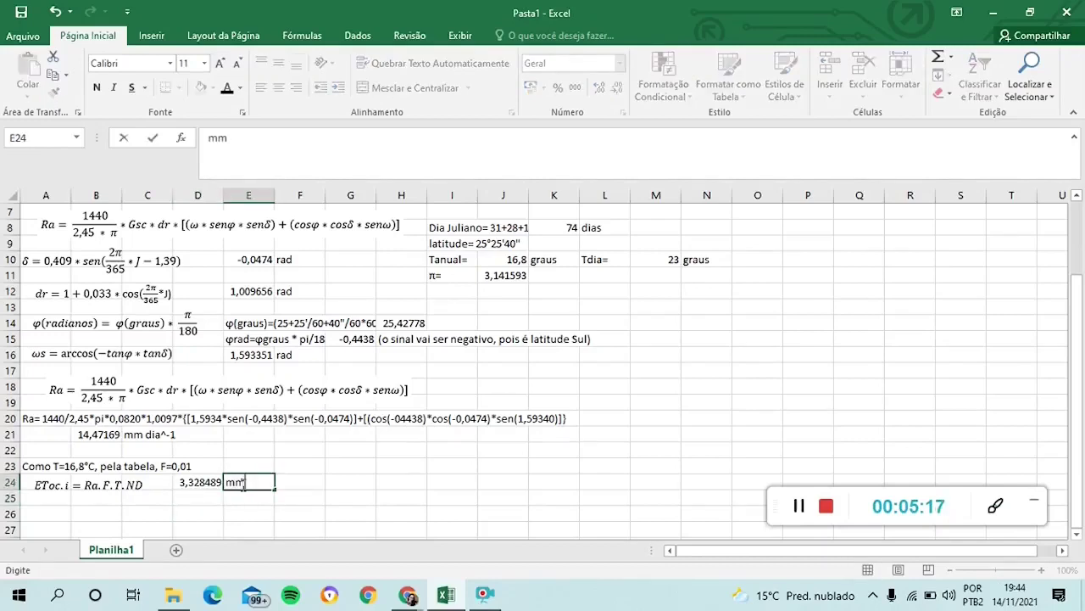
pyautogui.write(' dia^-1')
pyautogui.click(402, 488)
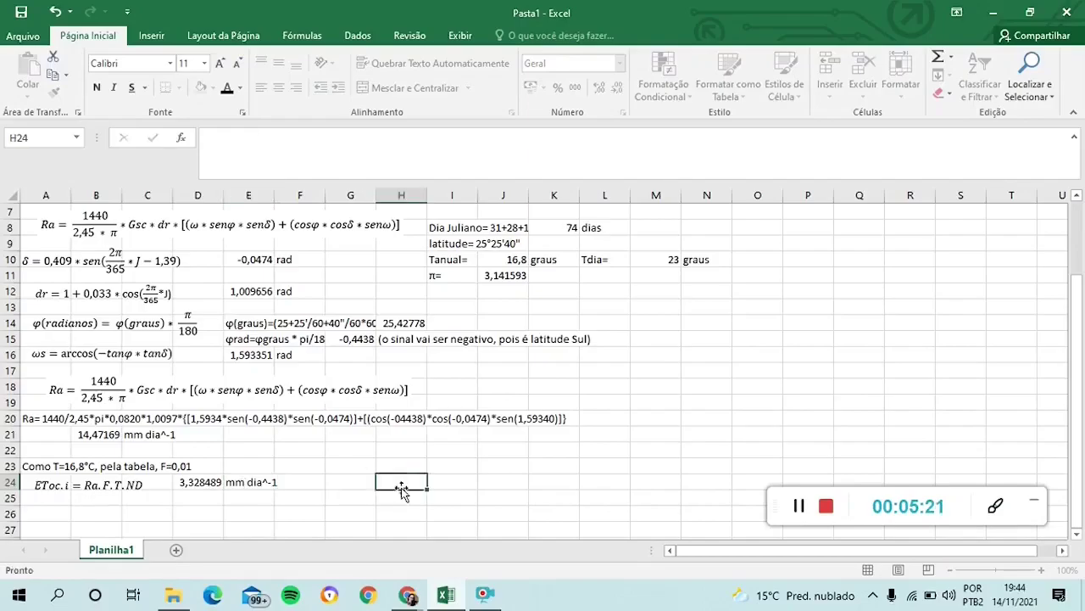